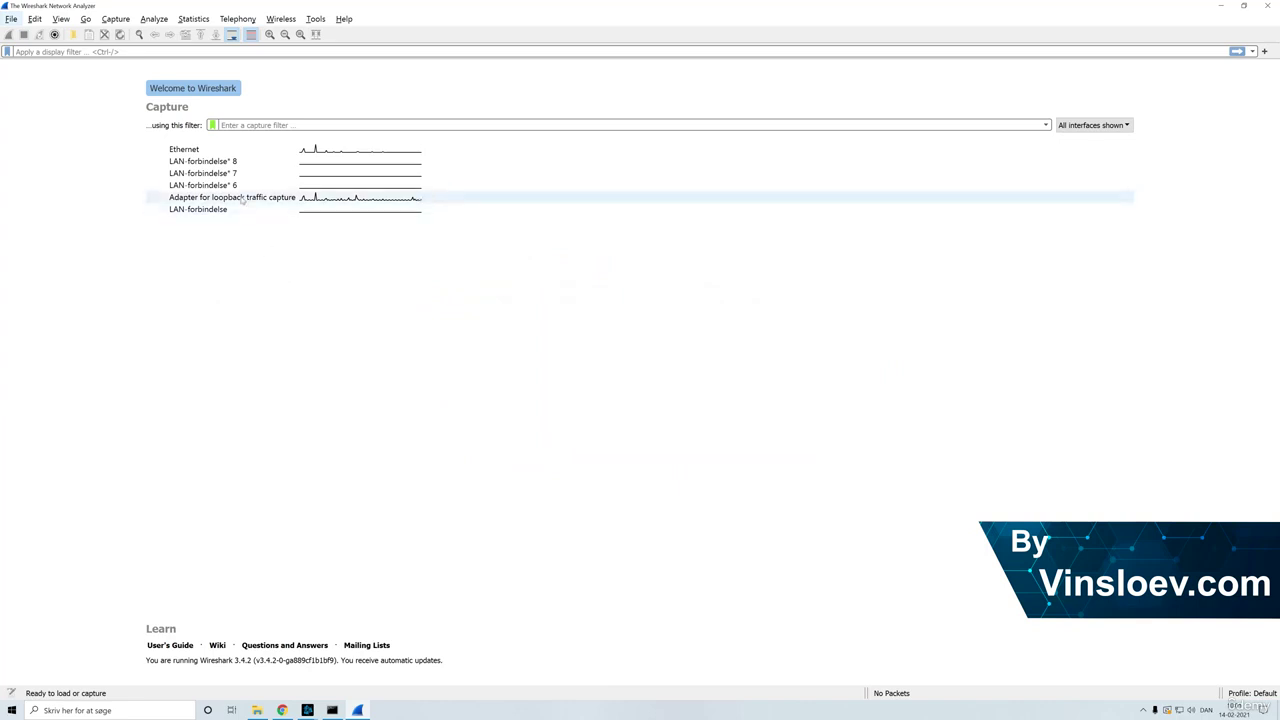
Step: Record a short live capture on the Ethernet interface, stop it, and inspect the raw bytes of the first packet
double_click(207, 149)
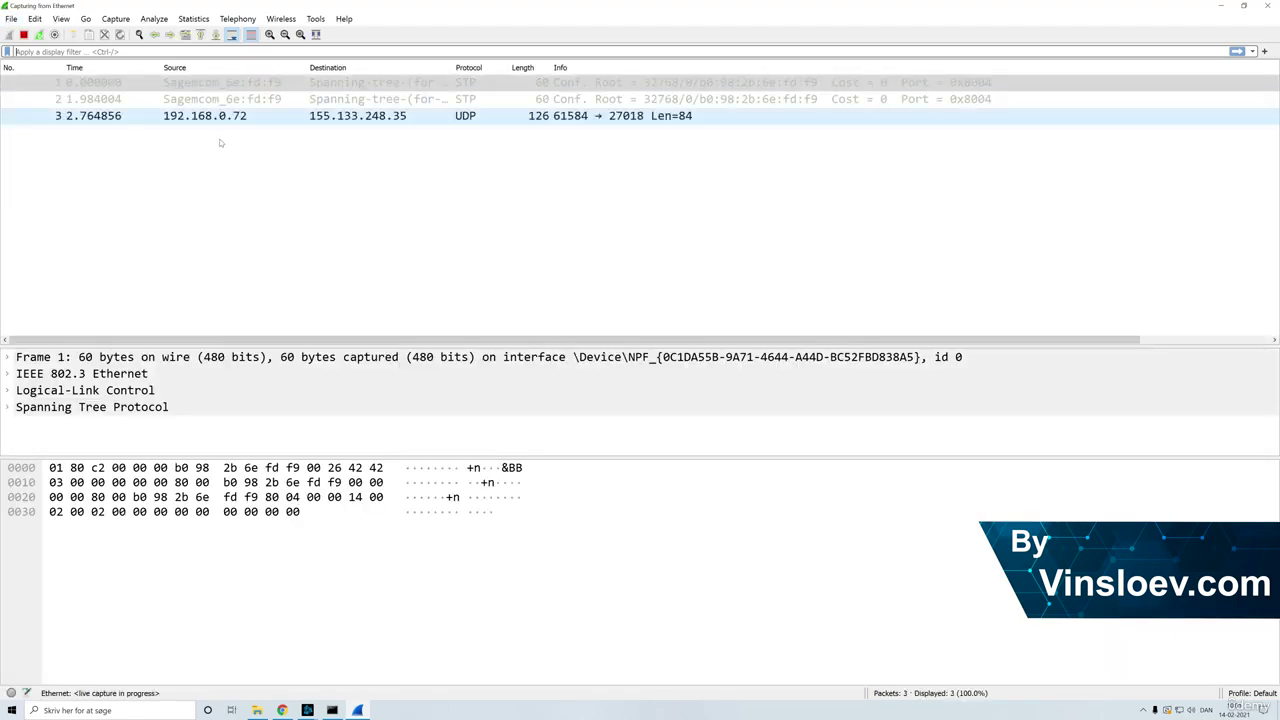
left_click(23, 34)
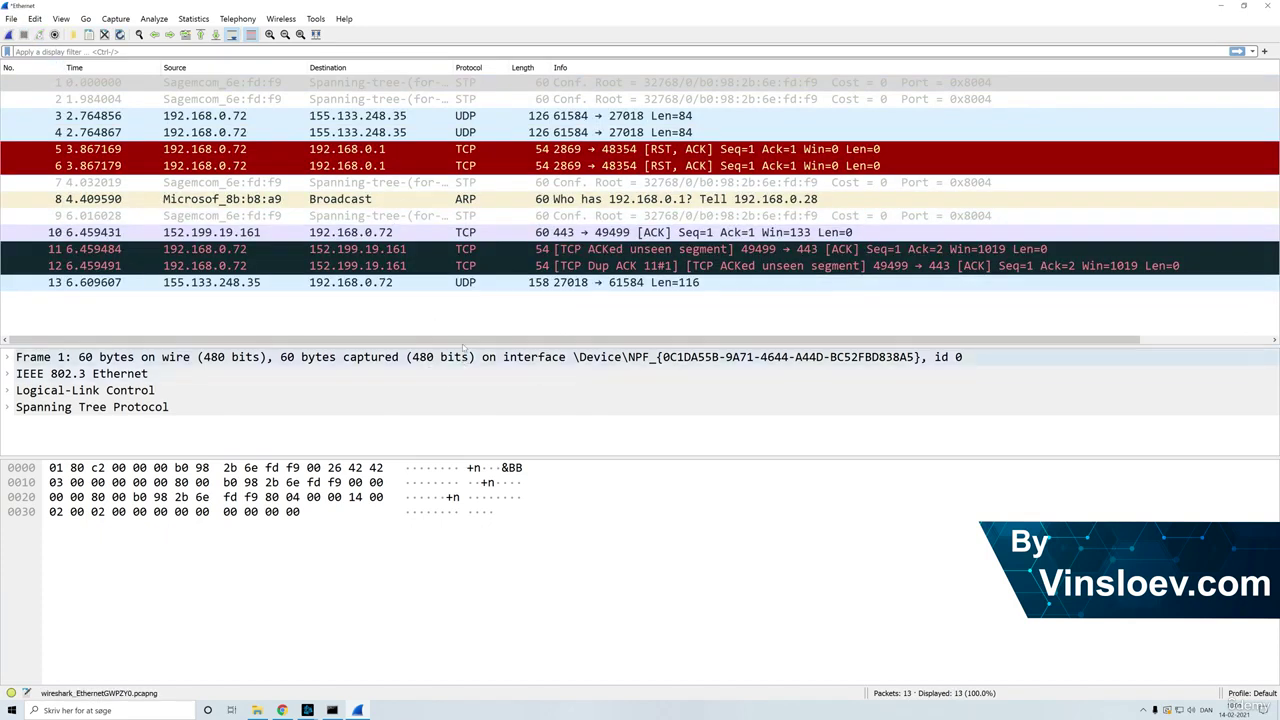
left_click(449, 464)
left_click(369, 486)
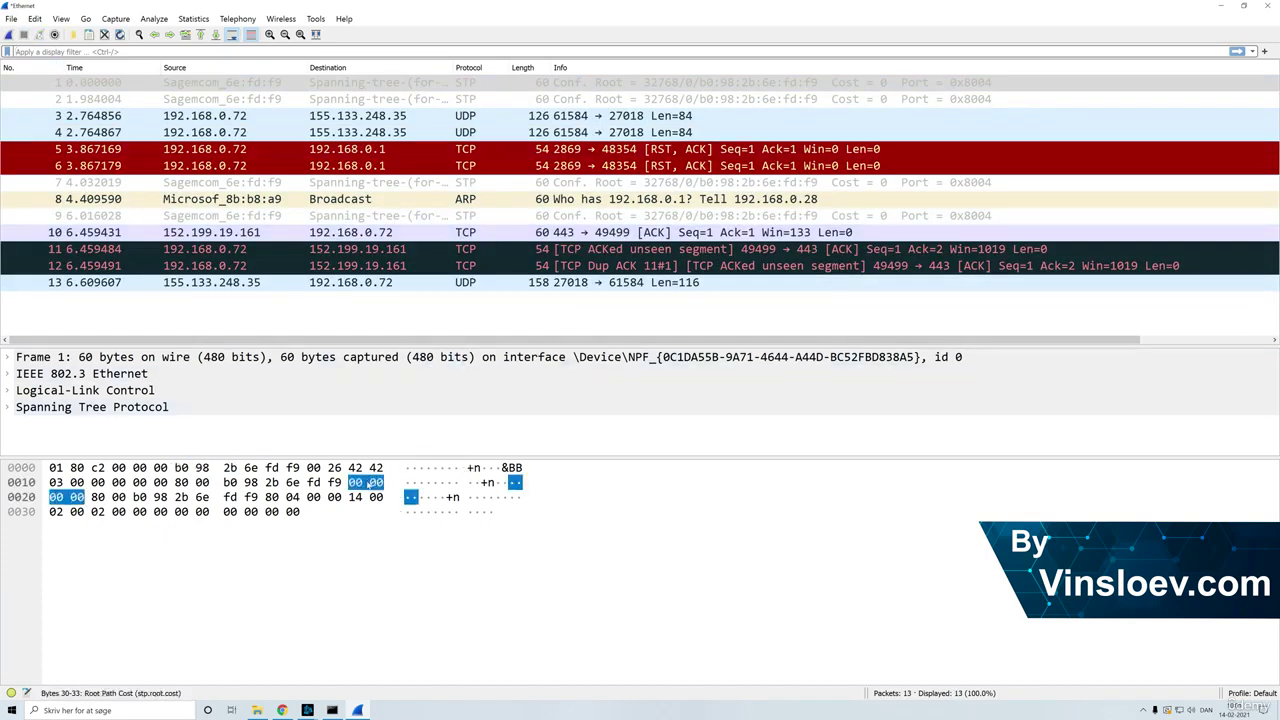
left_click(376, 467)
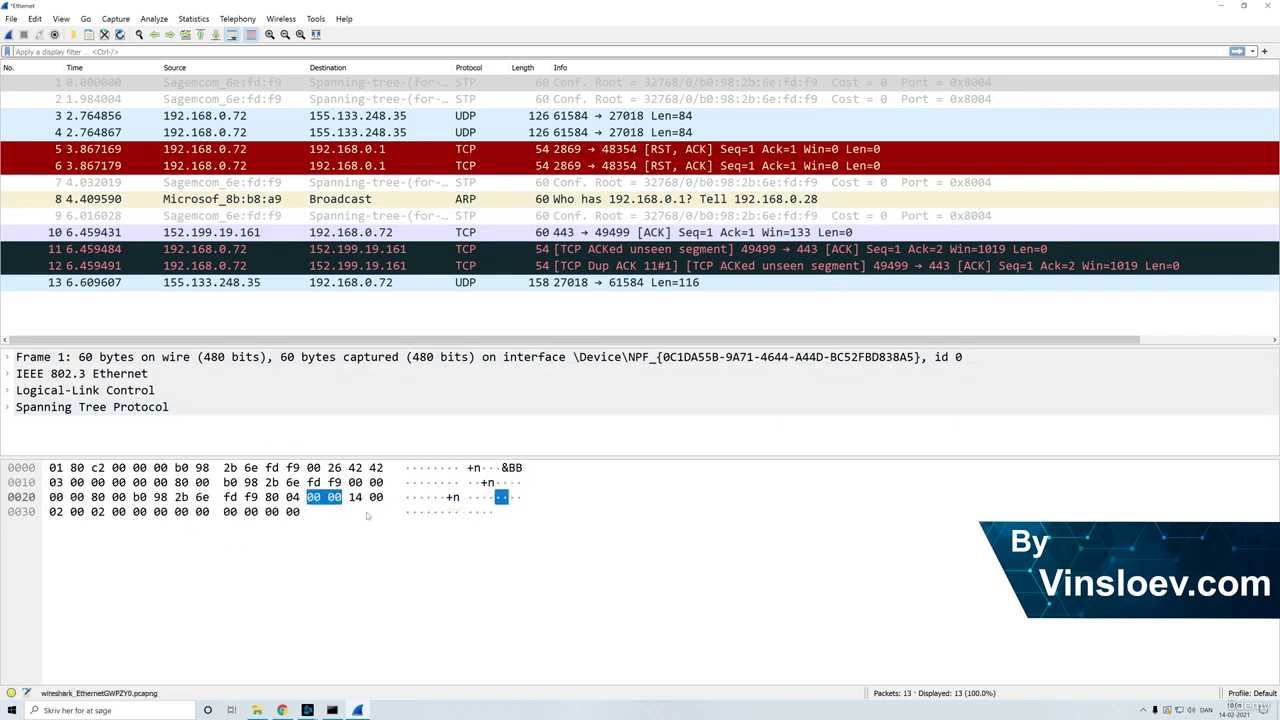
left_click(456, 511)
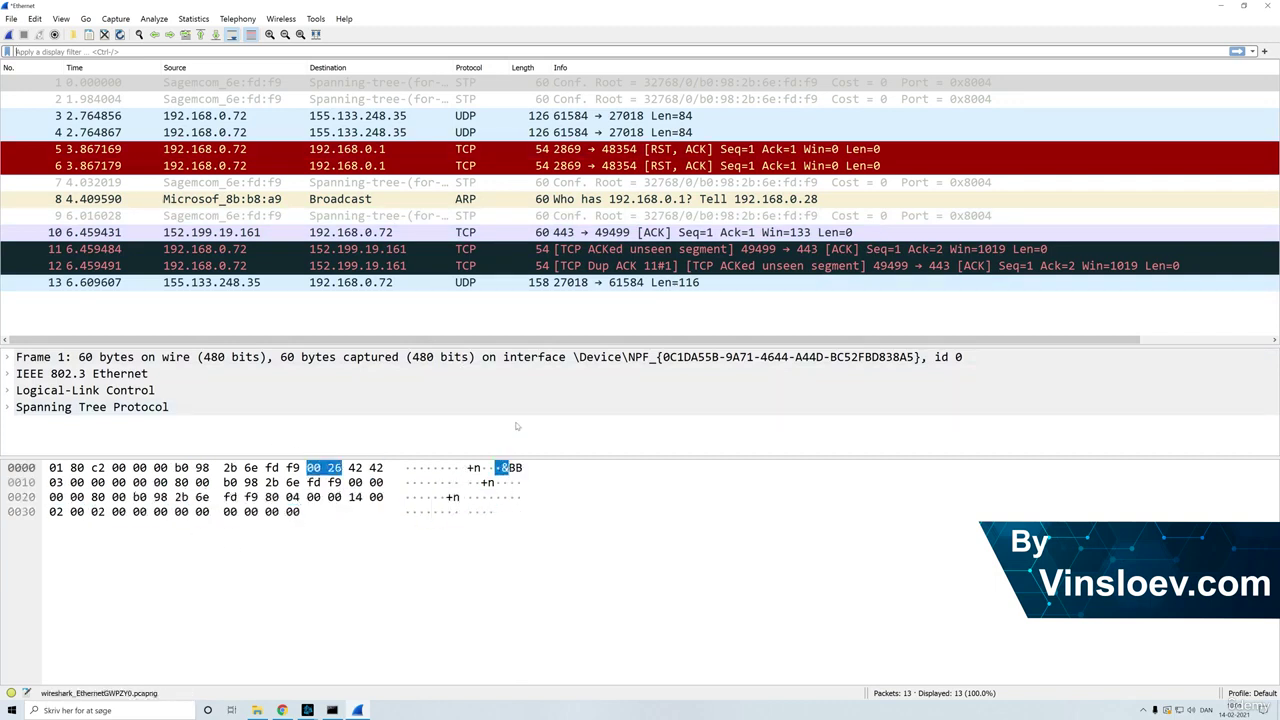
Step: Find and open the Windows System settings page, and reposition and enlarge its window over the capture
left_click(141, 708)
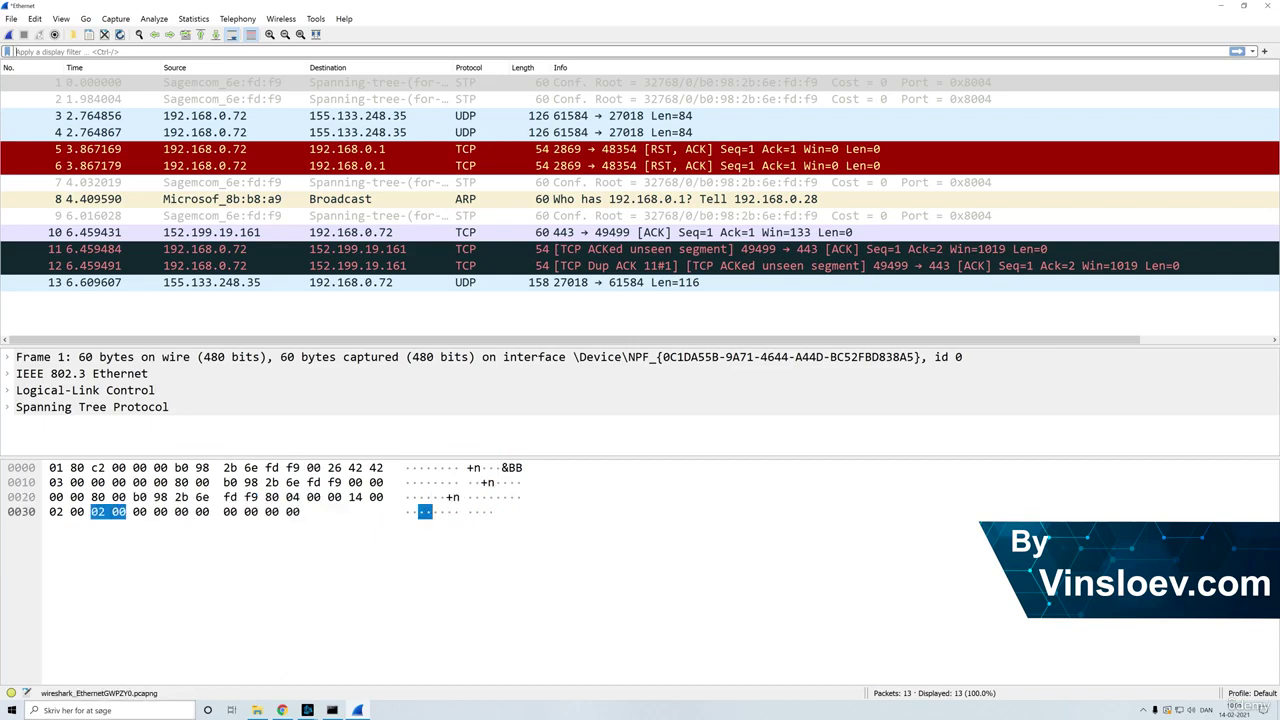
type("system")
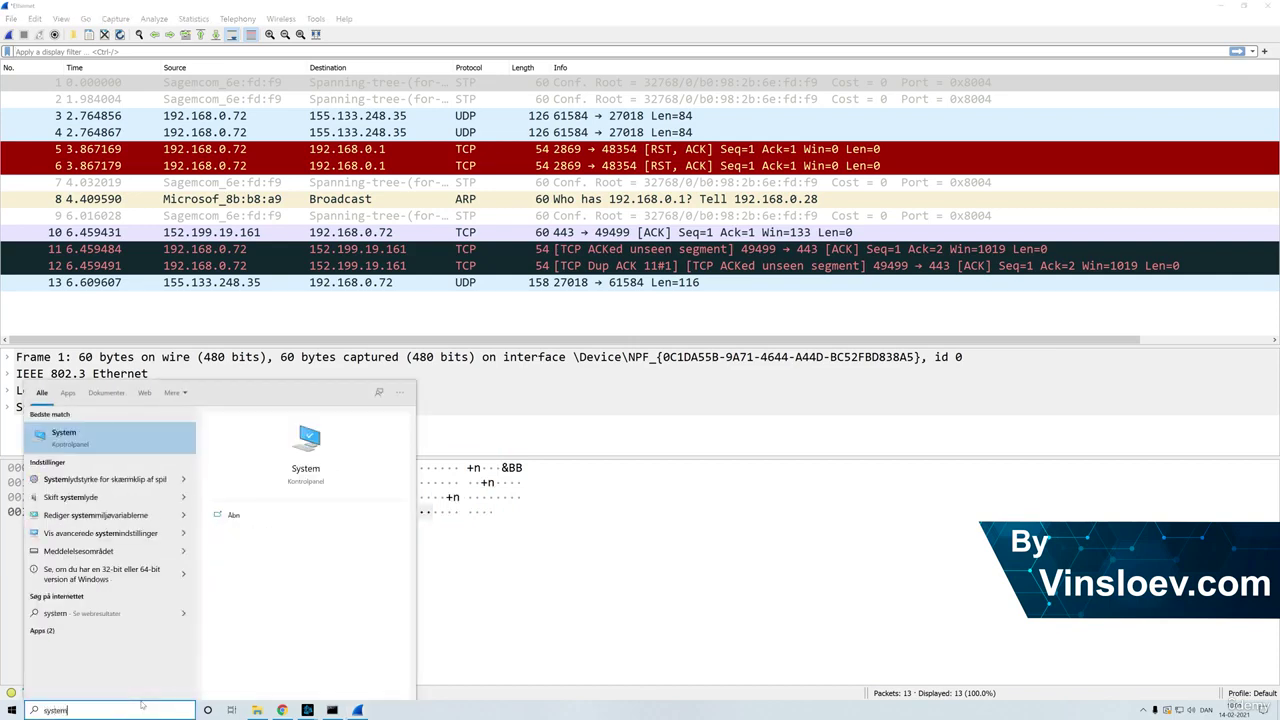
key("Return")
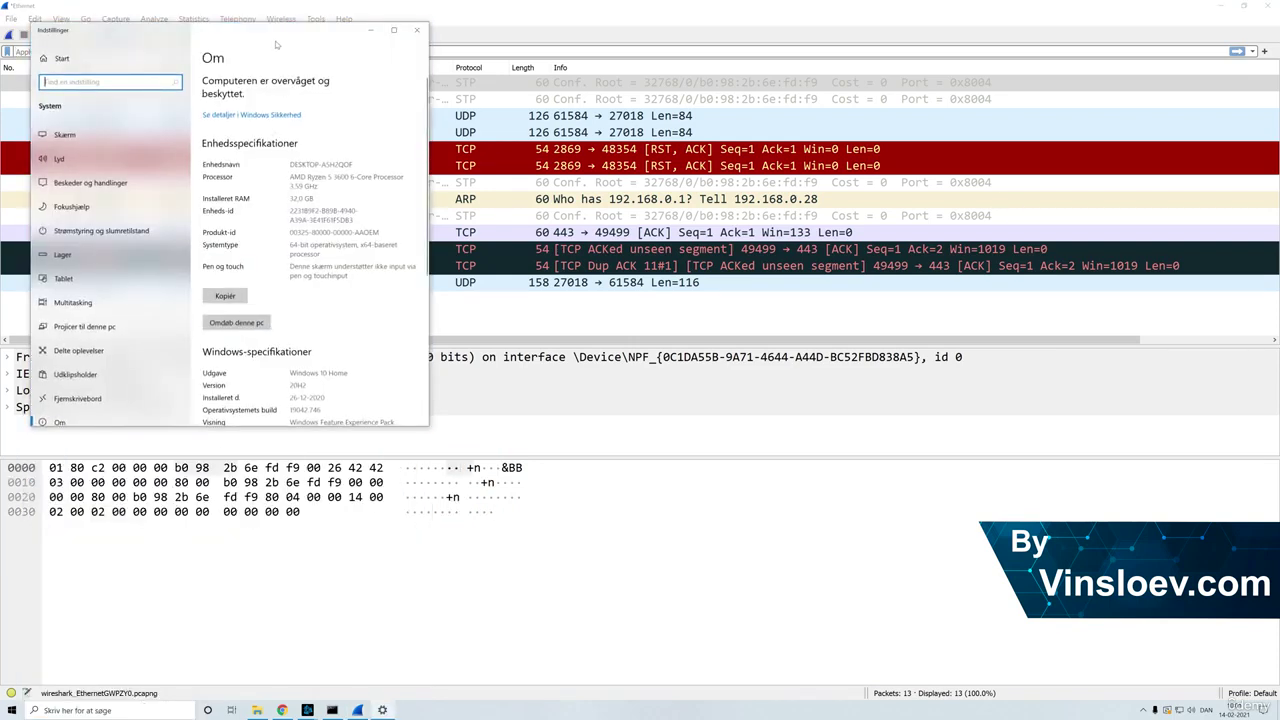
left_click_drag(270, 35, 545, 132)
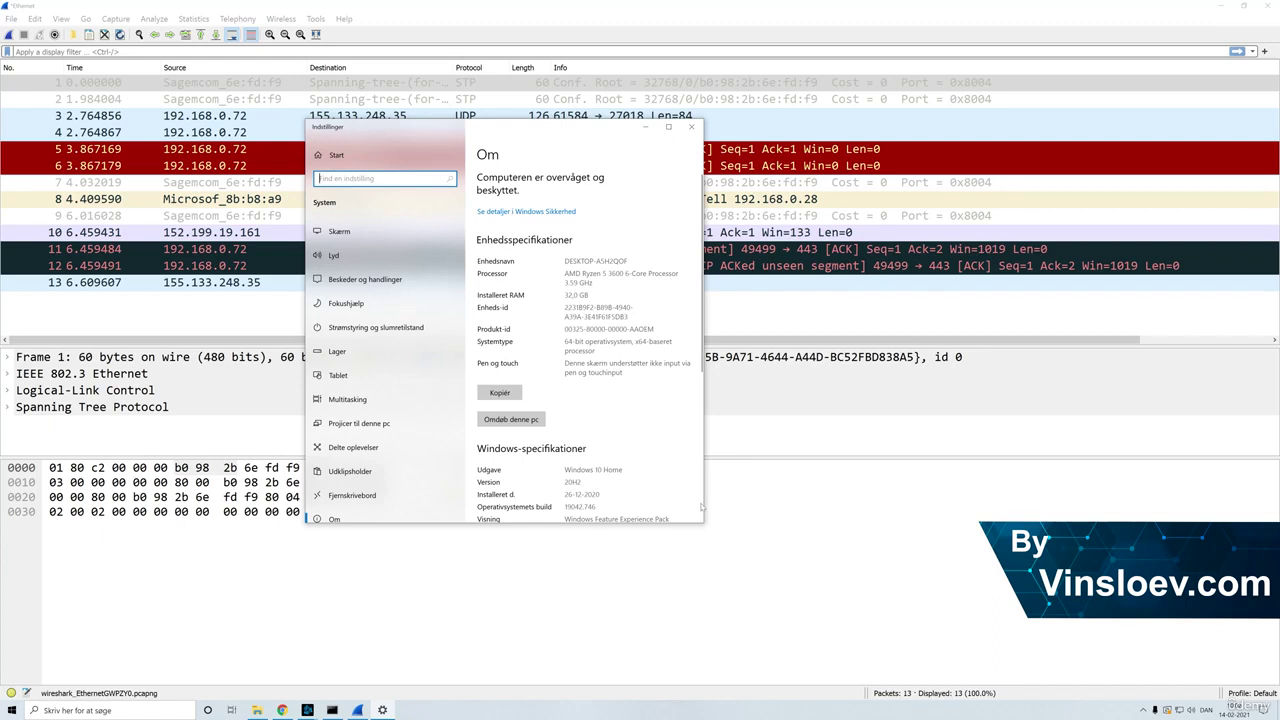
left_click_drag(710, 528, 767, 570)
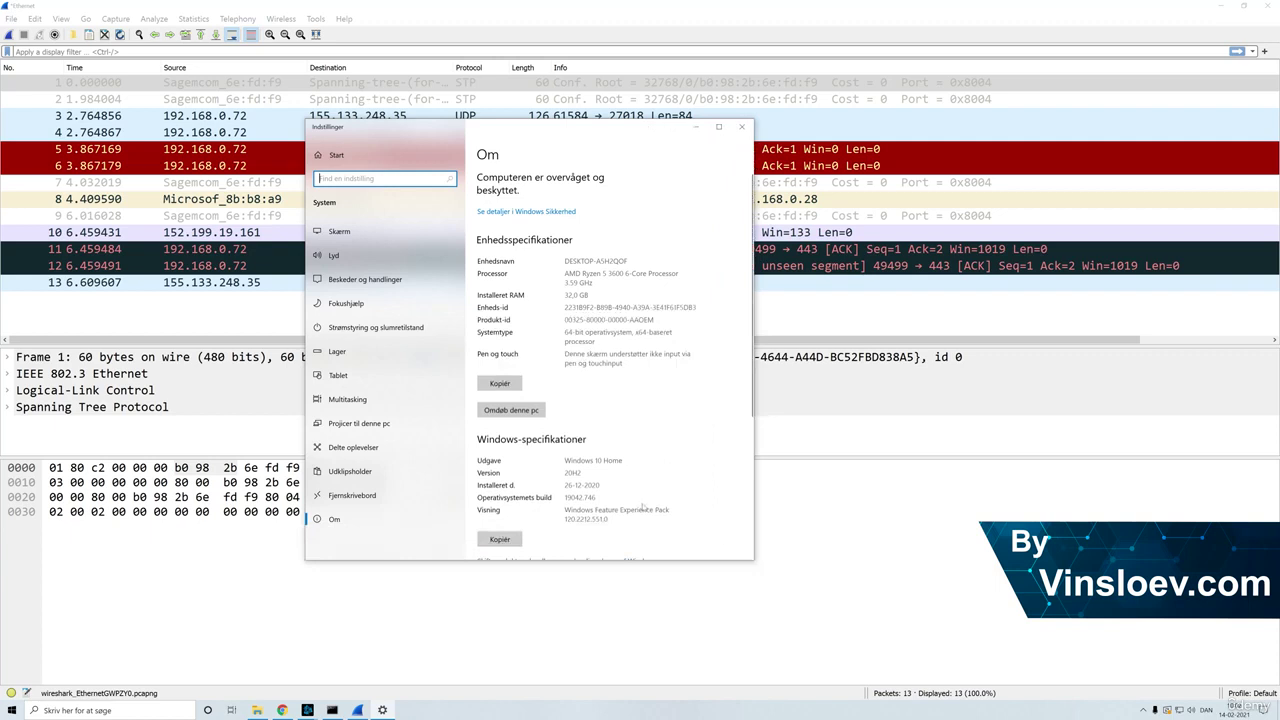
Step: Open the advanced system settings from the About page and bring up the environment variables
scroll(588, 471, "down", 3)
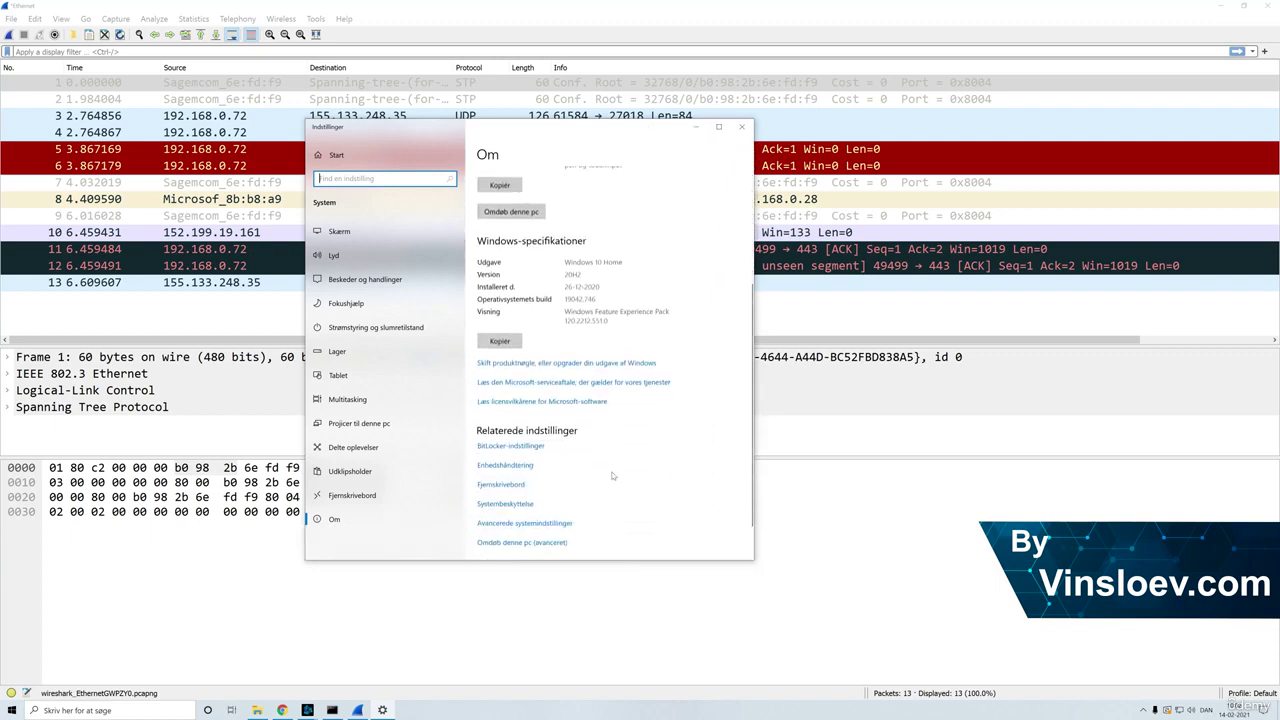
scroll(613, 476, "down", 1)
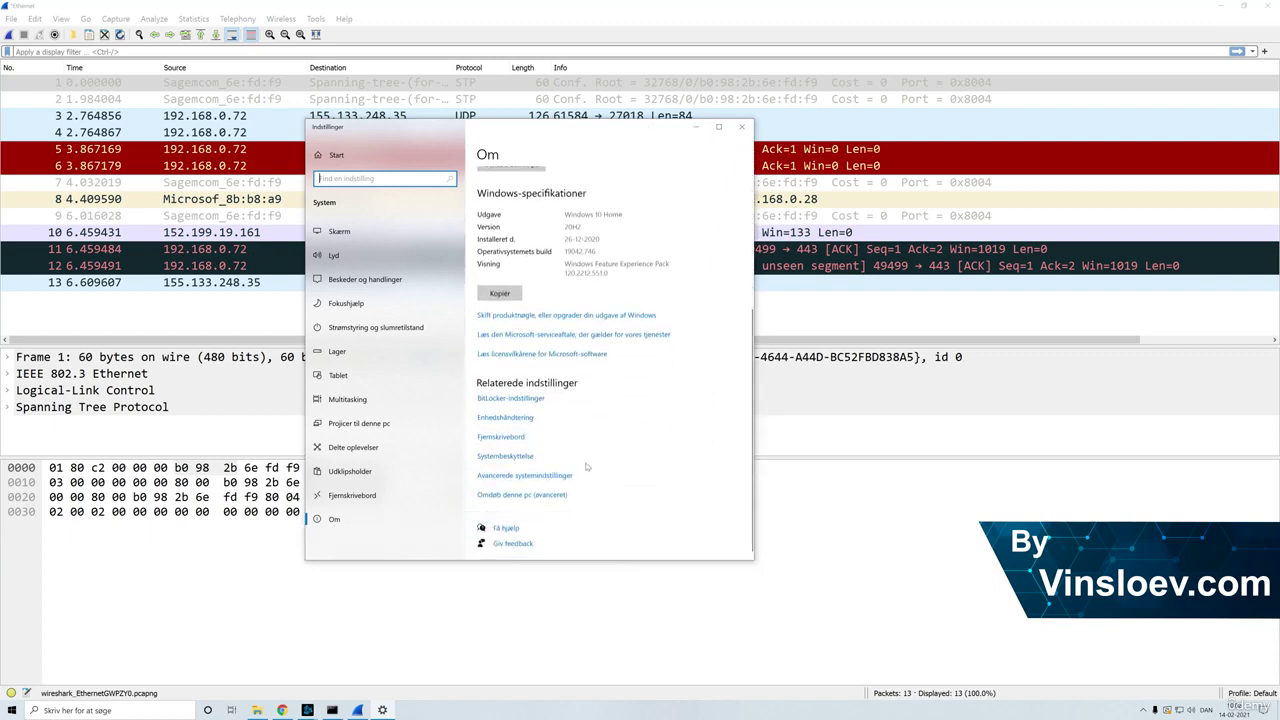
left_click(513, 479)
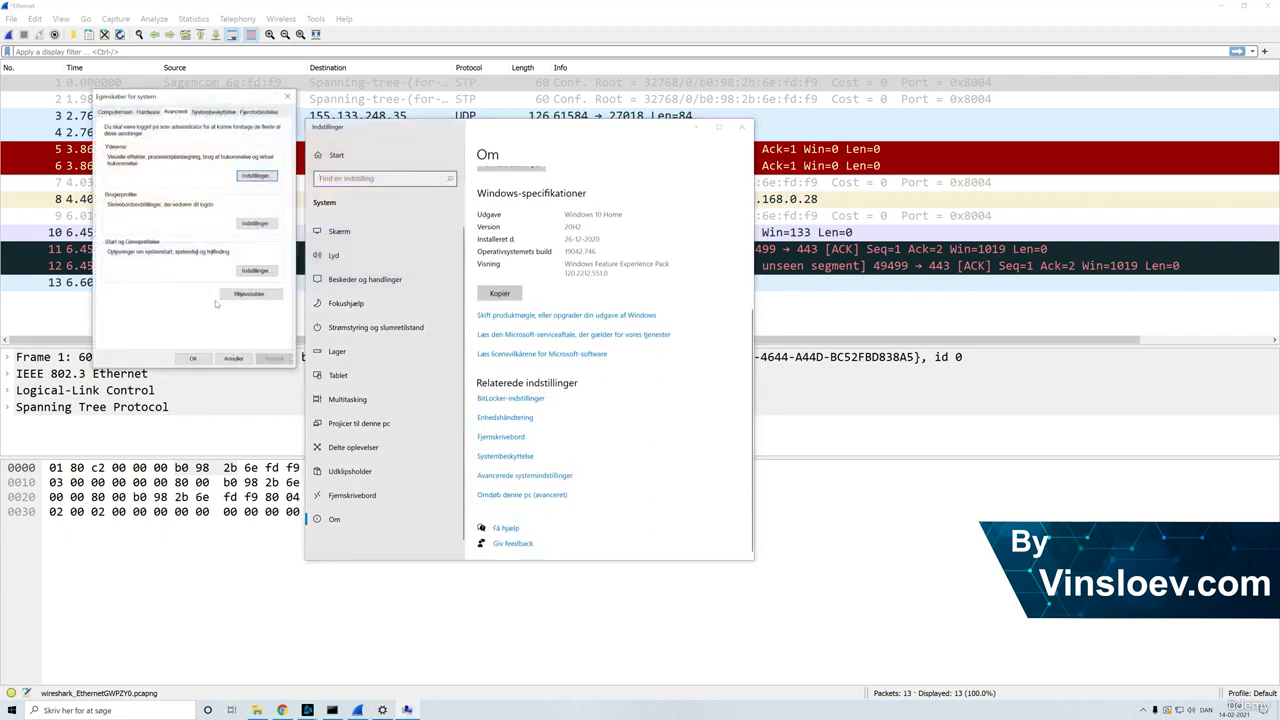
left_click(248, 294)
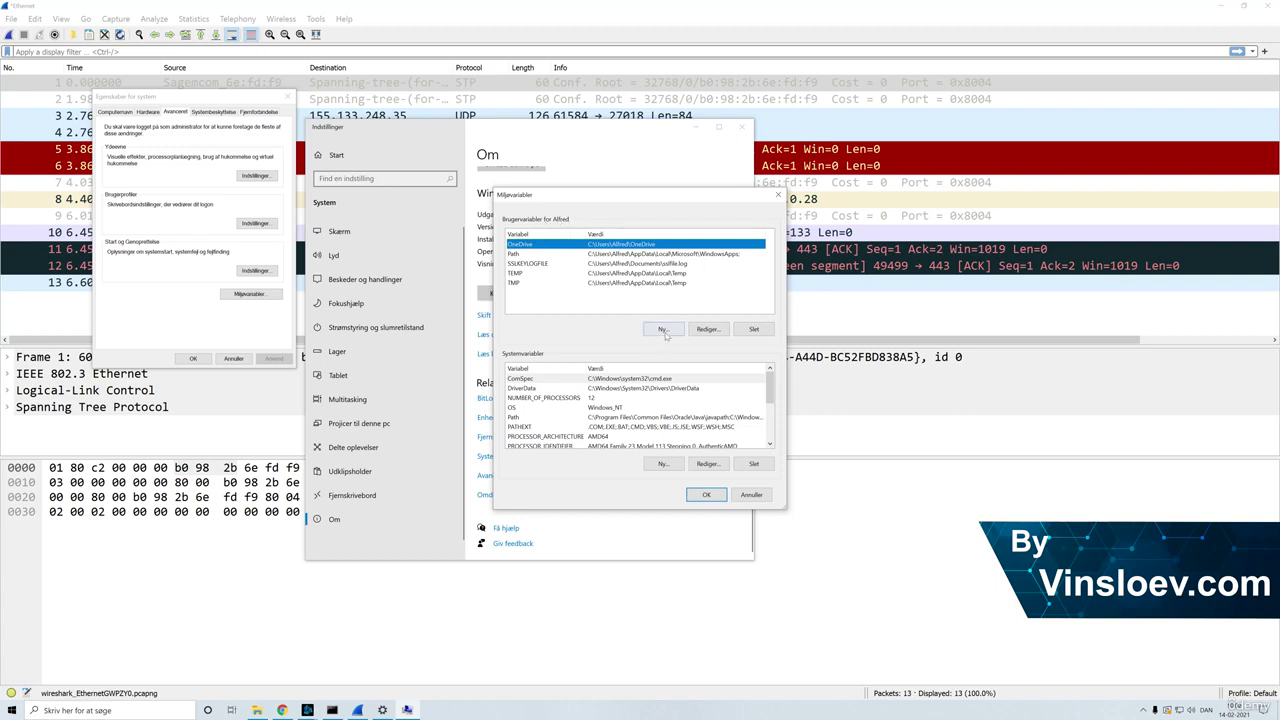
Step: Add a user environment variable SSLKEYLOGFILE pointing to ssl.log in the current user's Documents folder on C:, and save the environment variables
left_click(664, 330)
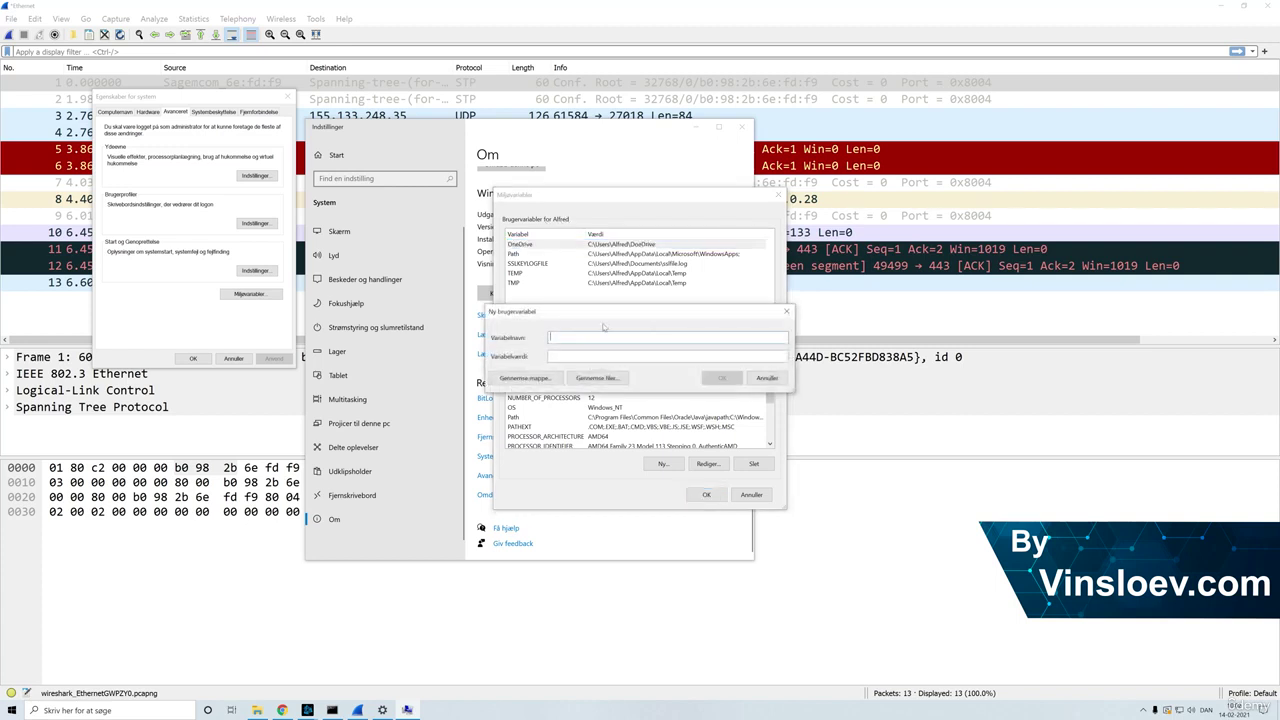
type("SSLKEYLOGFILE")
type("C")
type(":\\Alfred")
key("BackSpace")
key("BackSpace")
key("BackSpace")
key("BackSpace")
key("BackSpace")
key("BackSpace")
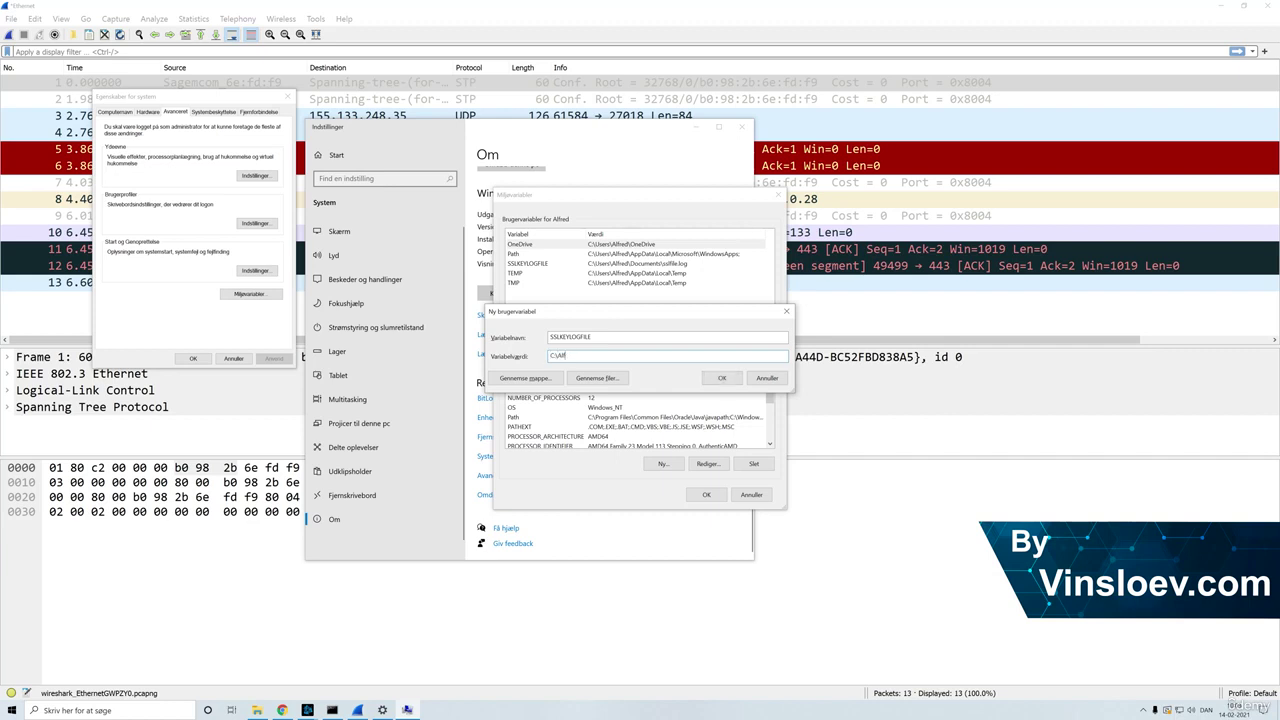
type("Users\\Alfred")
type("\\Documents\\")
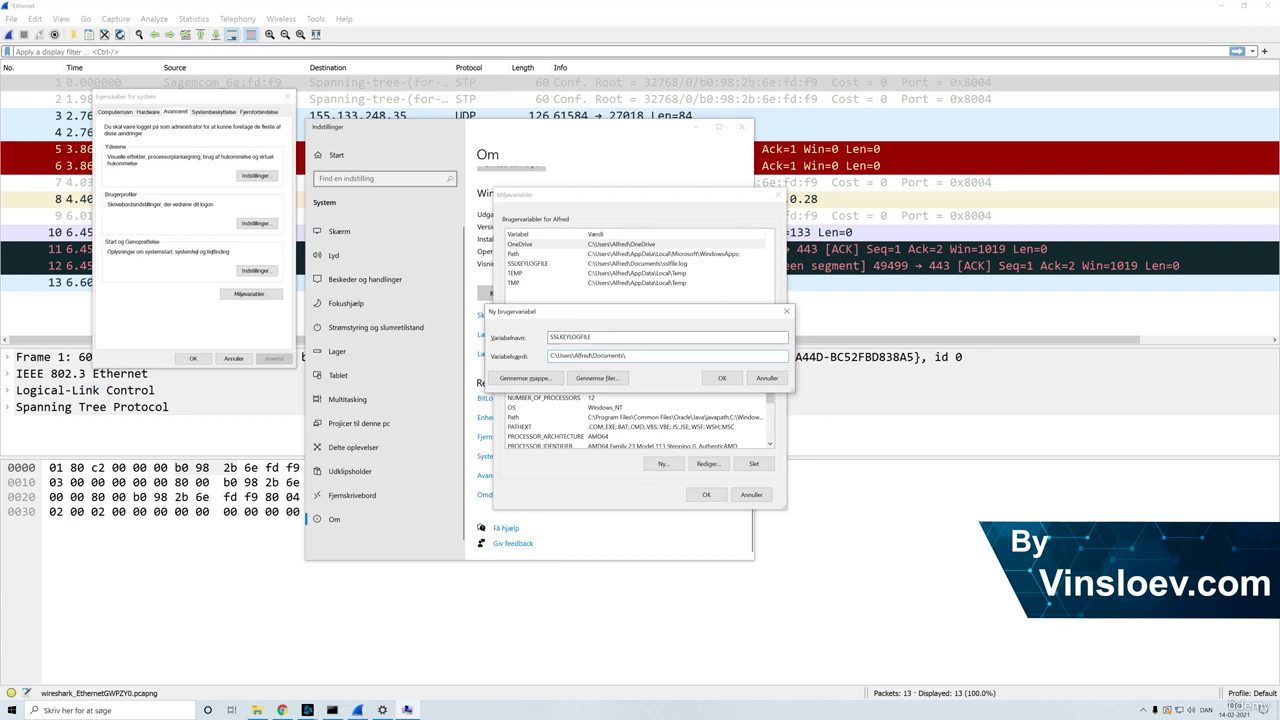
type("ssl.log")
left_click(718, 378)
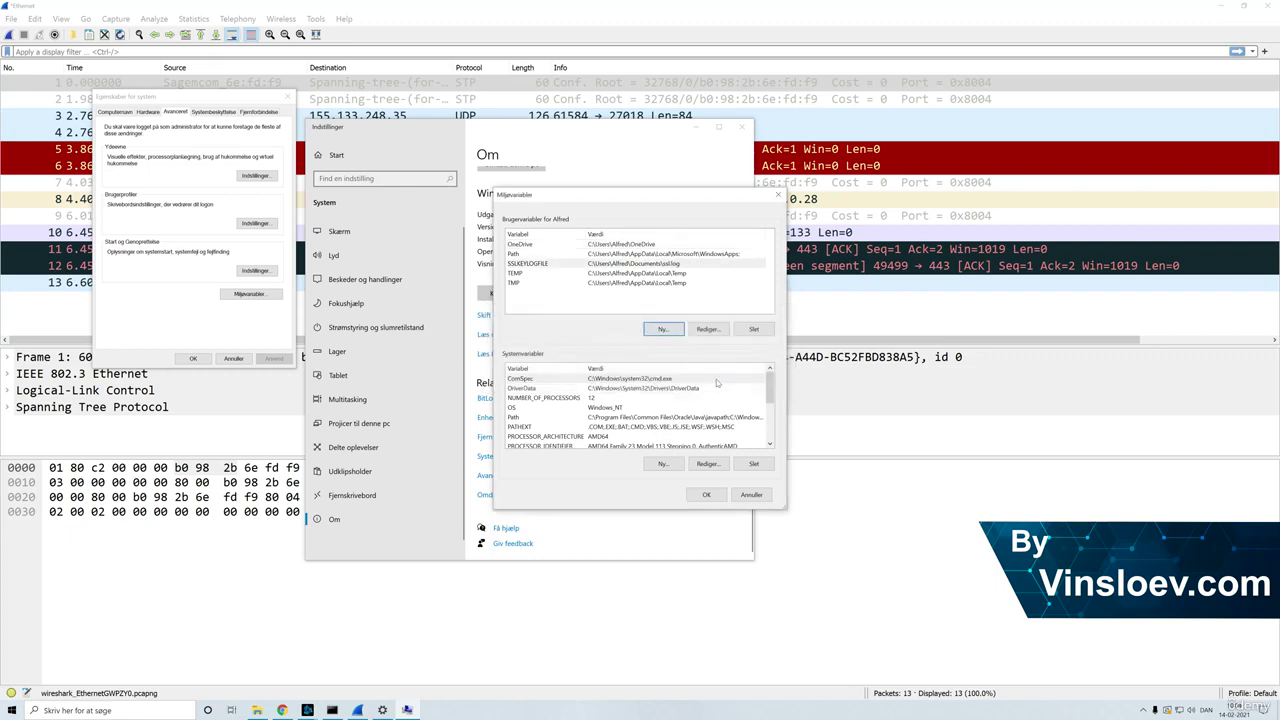
left_click(706, 495)
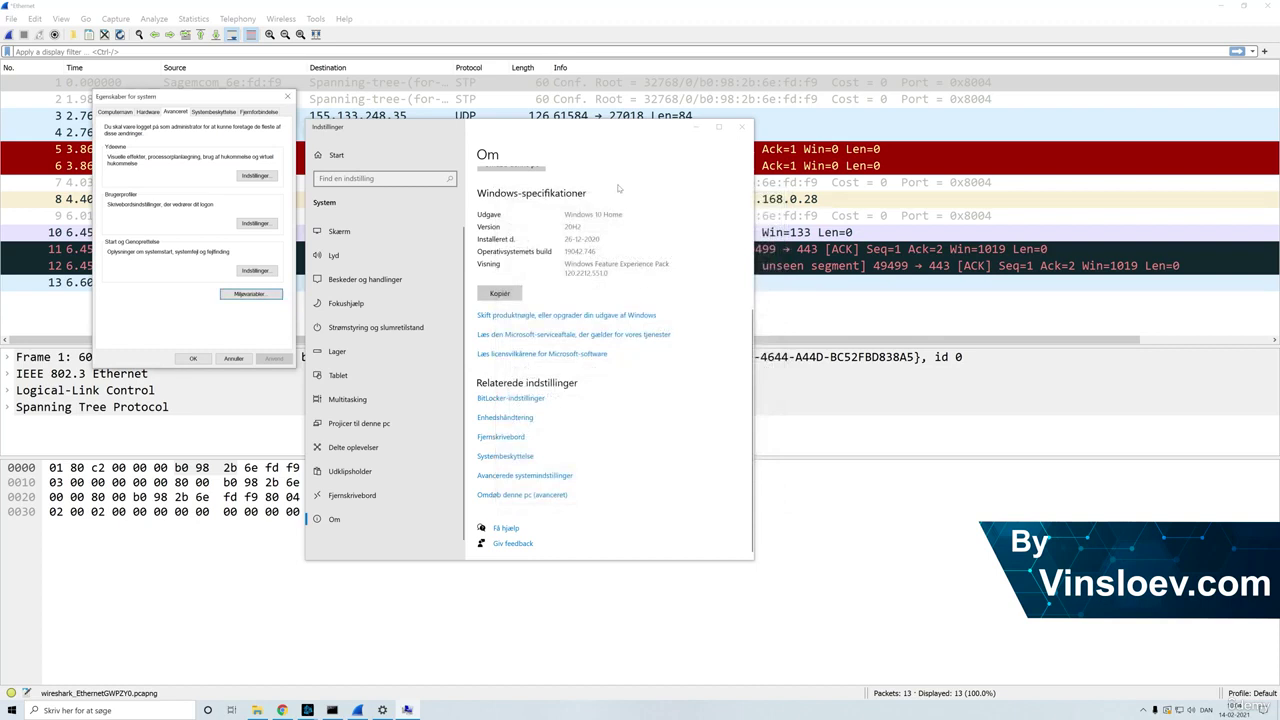
Step: Check the Documents folder in File Explorer, and launch Microsoft Edge to search the web for google
left_click(257, 710)
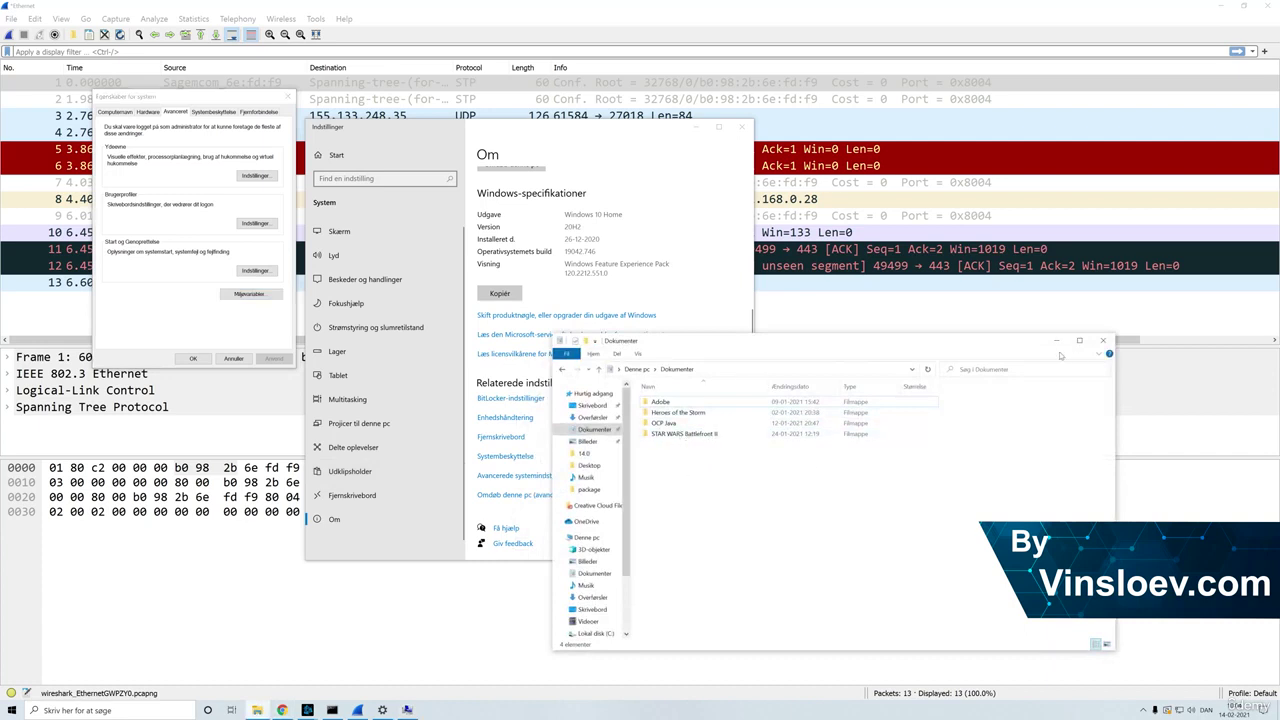
left_click(162, 711)
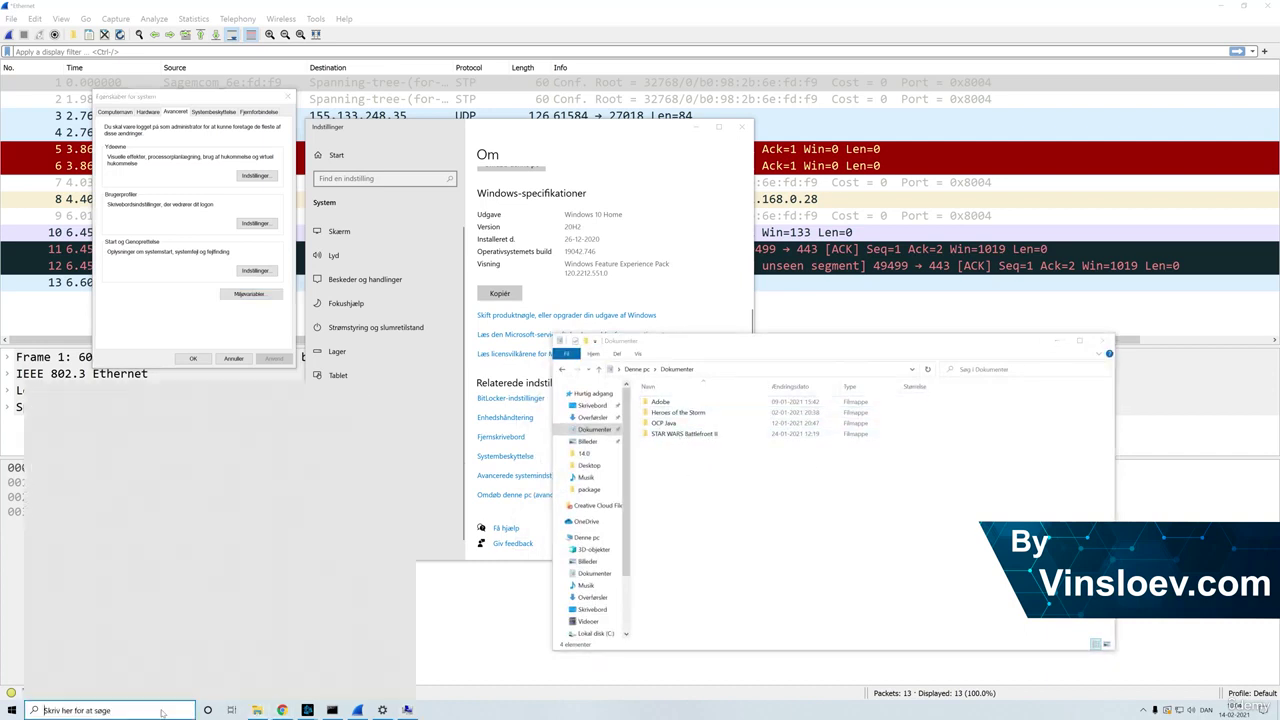
type("edge")
key("Return")
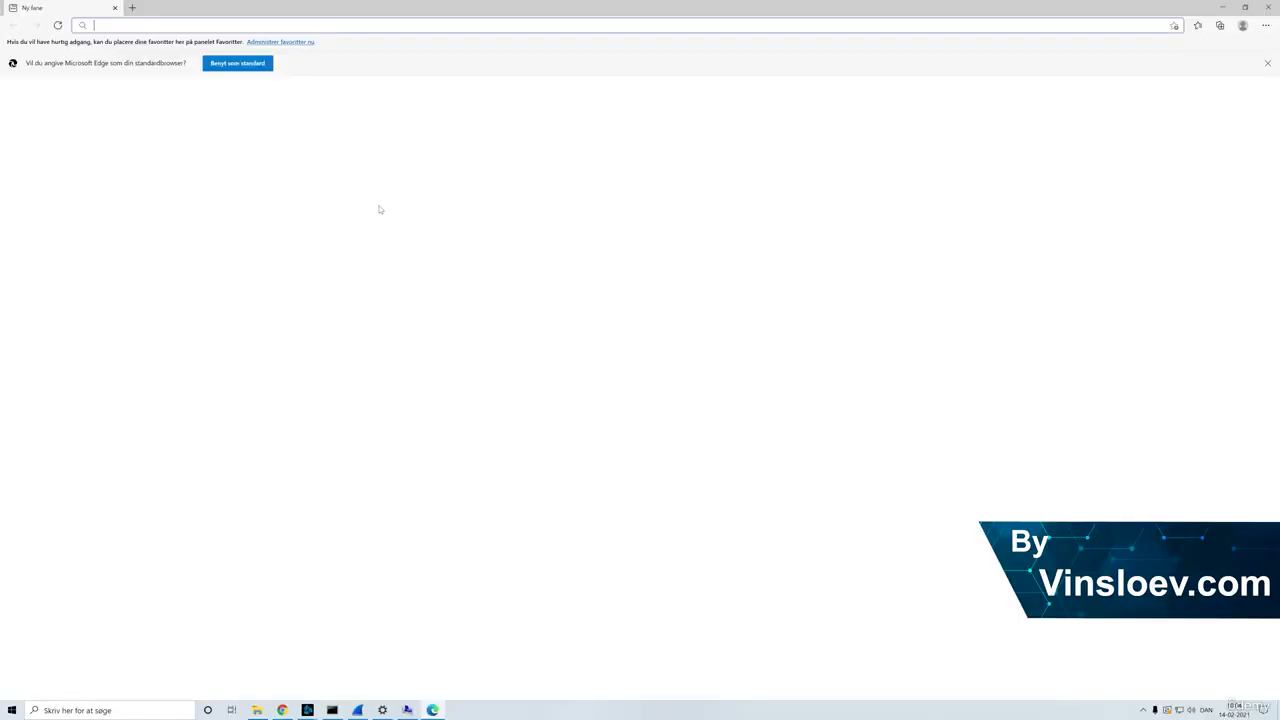
type("go")
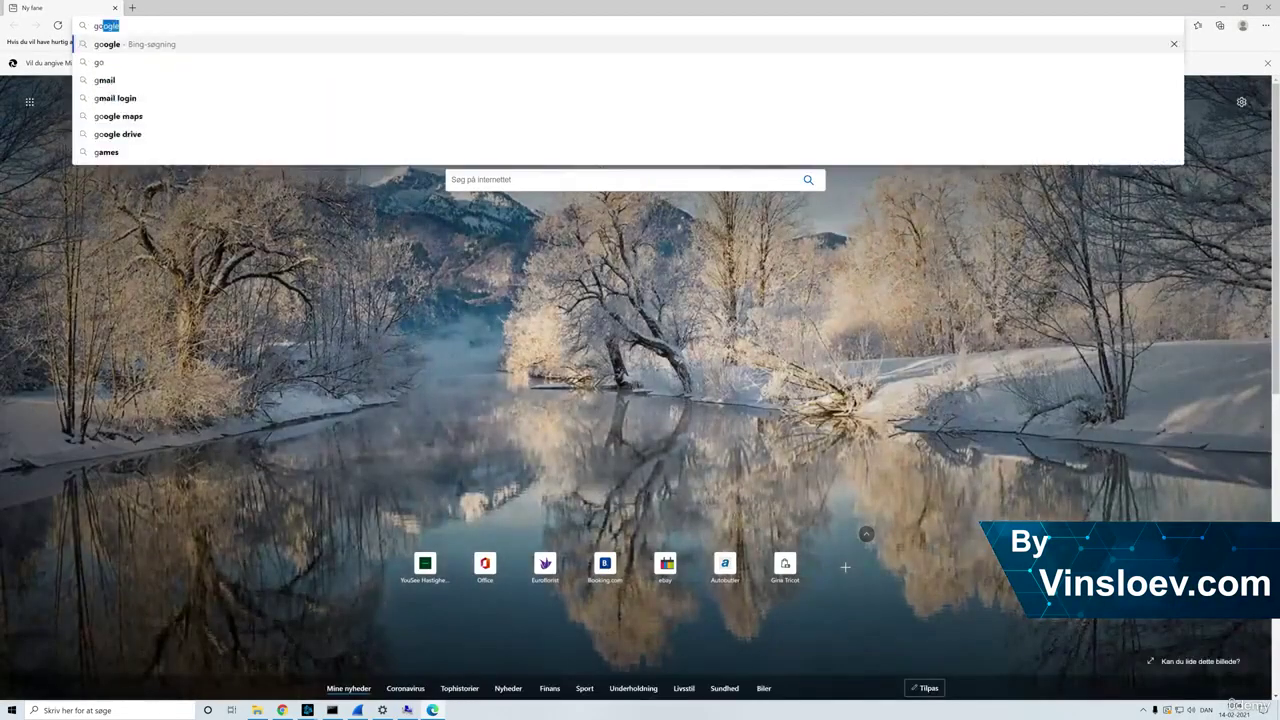
type("ogle")
key("Return")
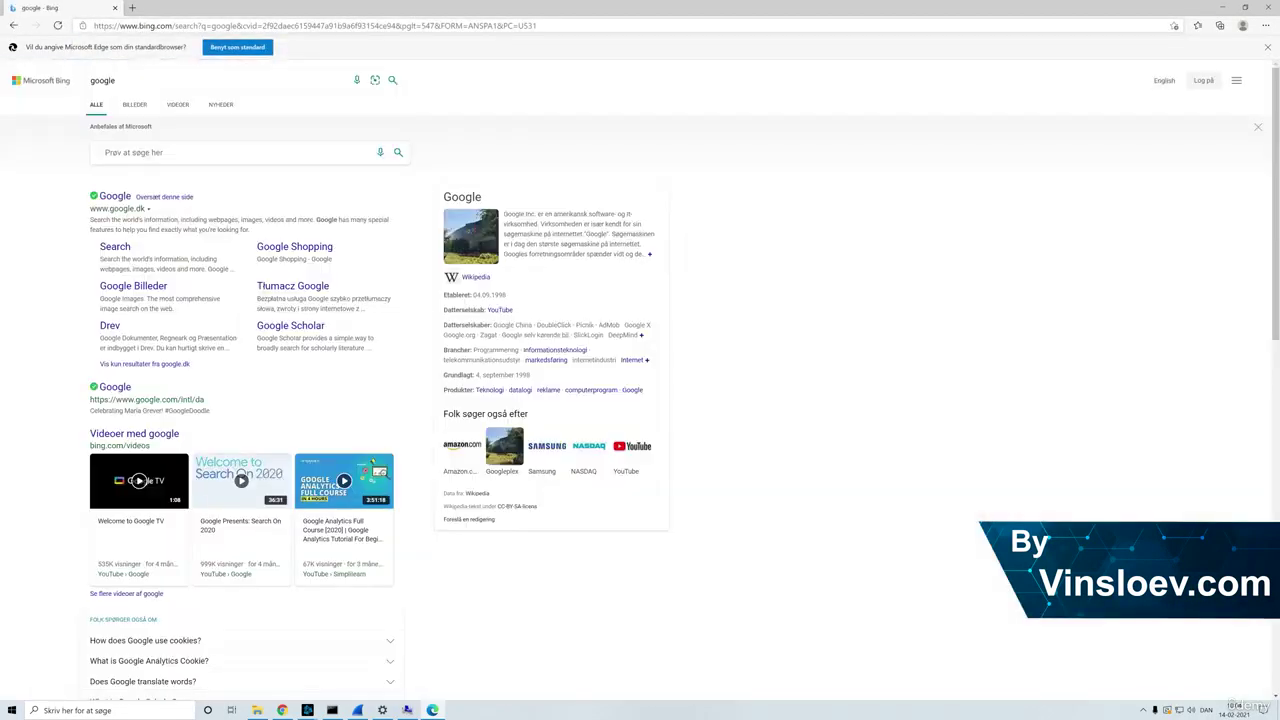
Step: Switch to the Documents folder and examine the ssl log file for logged session secrets in Notepad, closing it when done
left_click(257, 710)
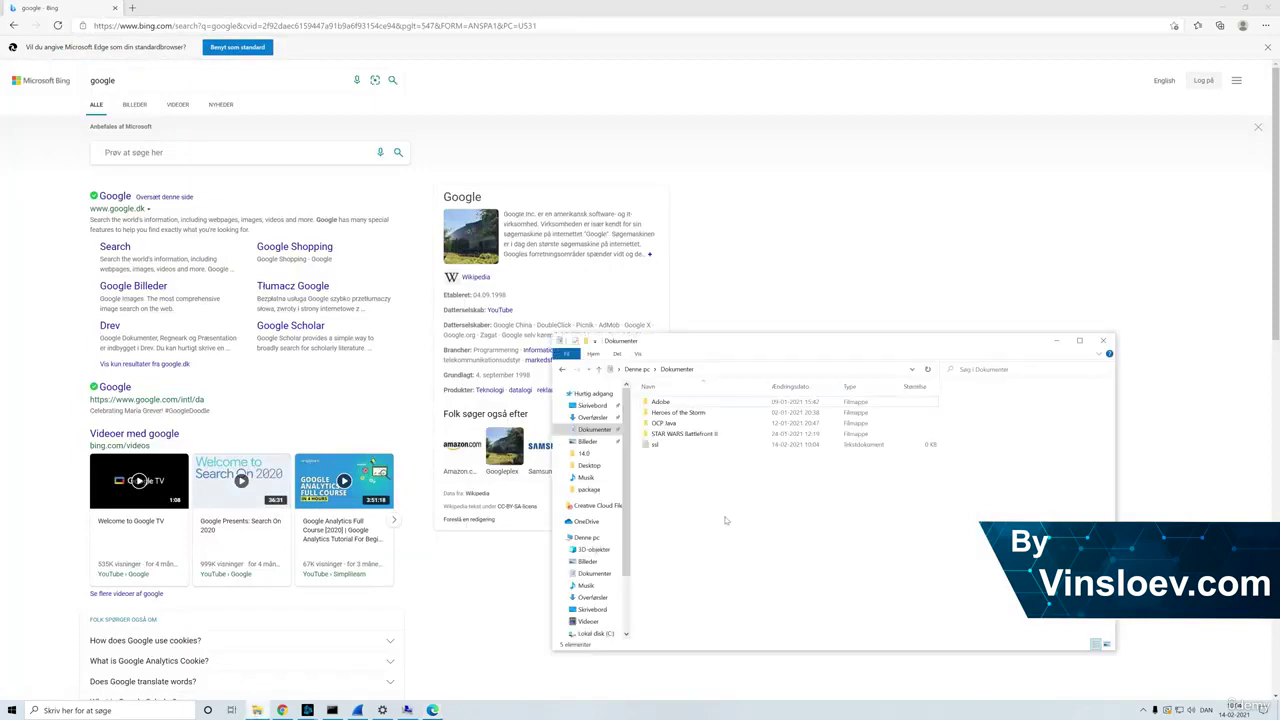
double_click(655, 448)
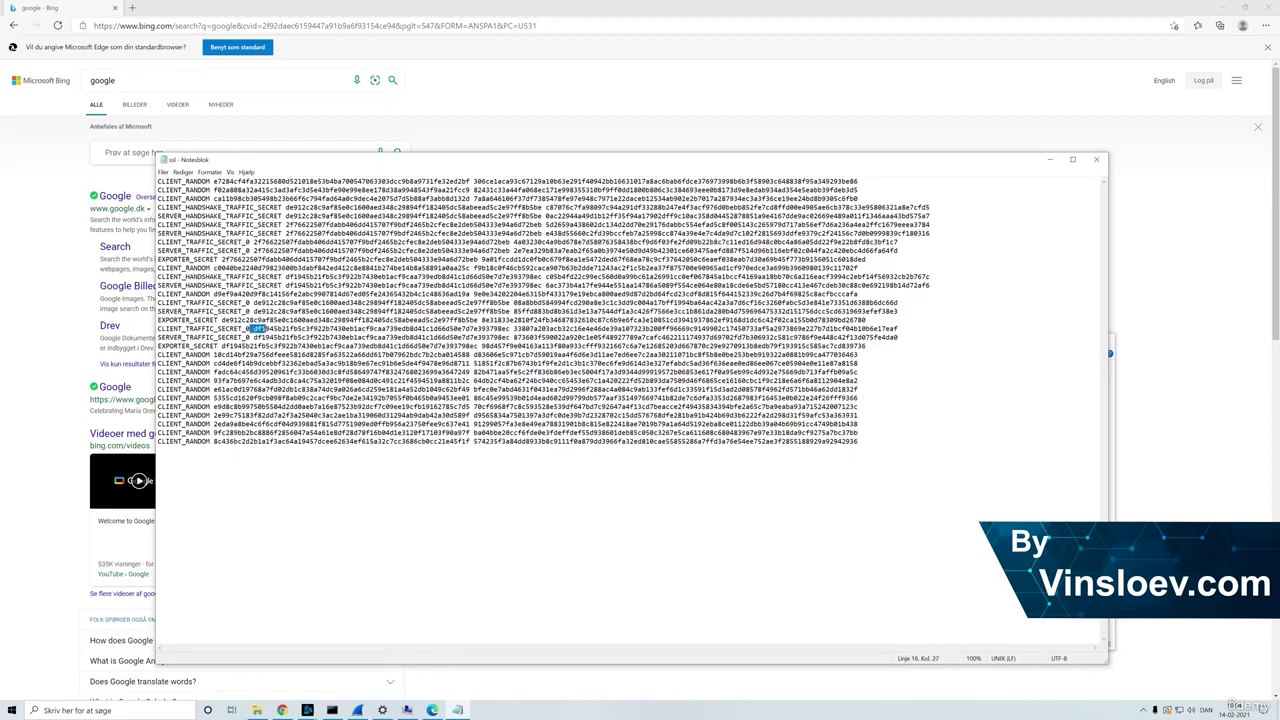
left_click(268, 329)
left_click(723, 529)
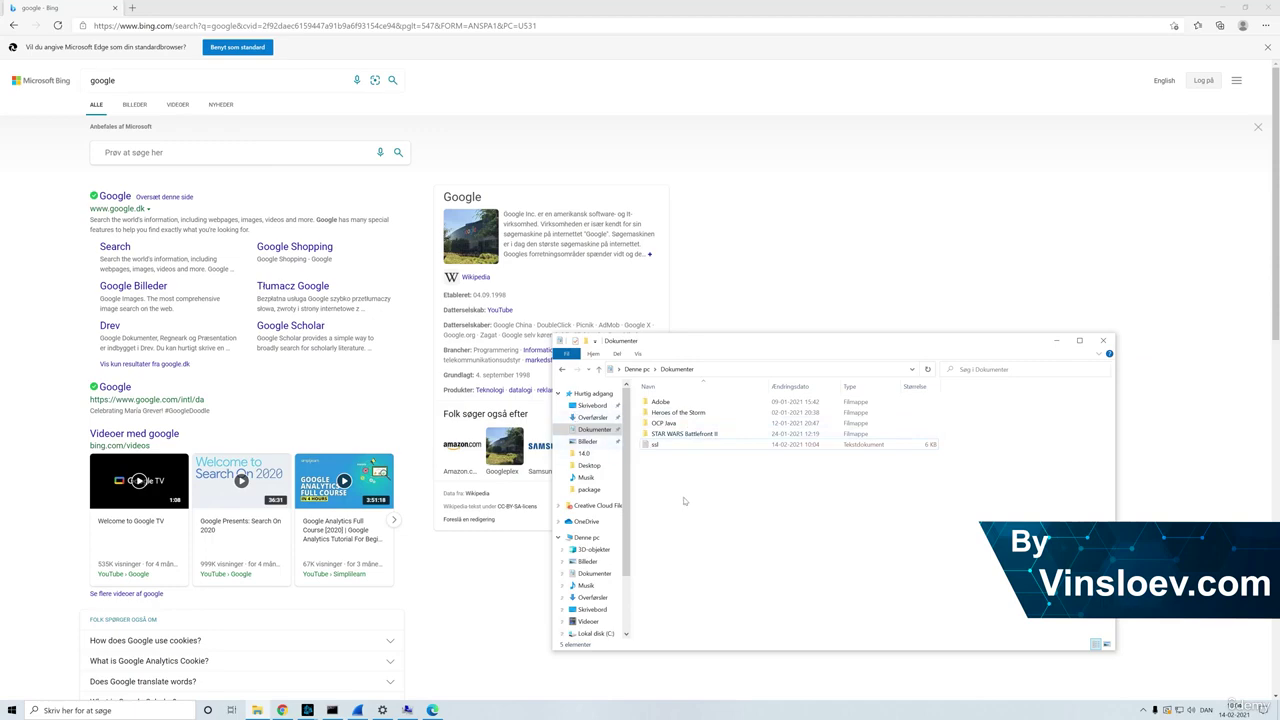
double_click(656, 444)
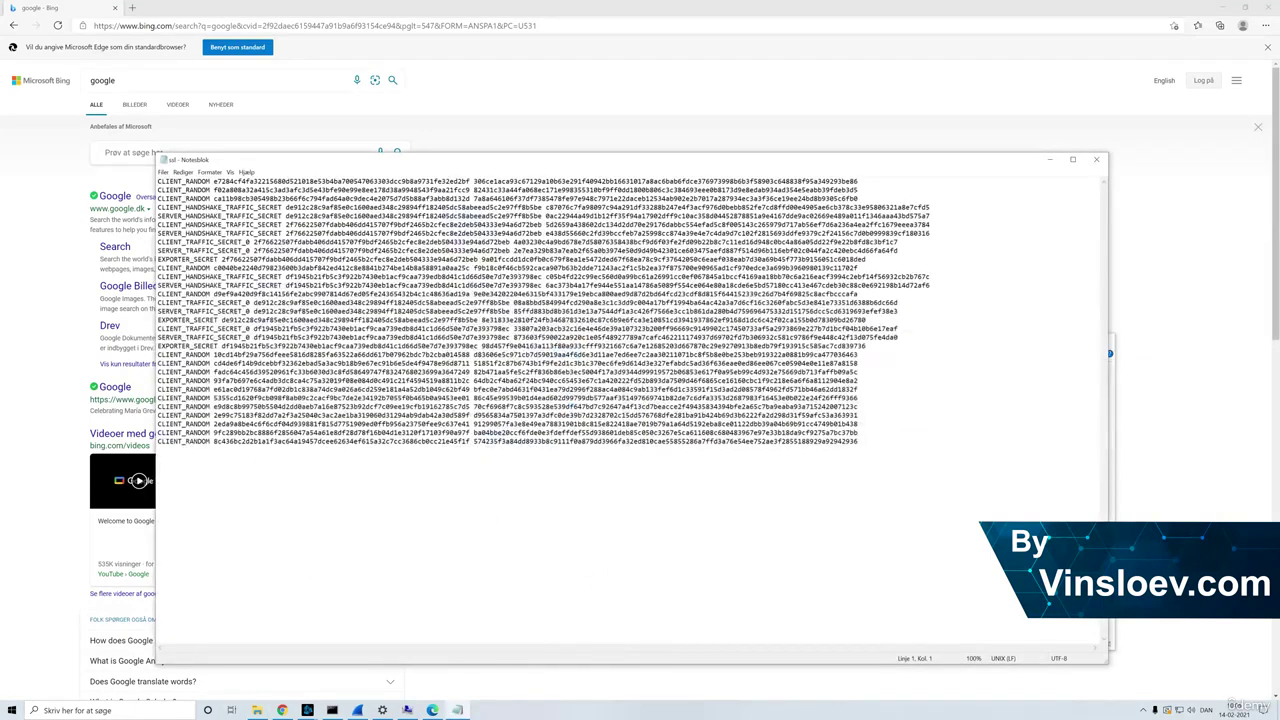
left_click(1096, 159)
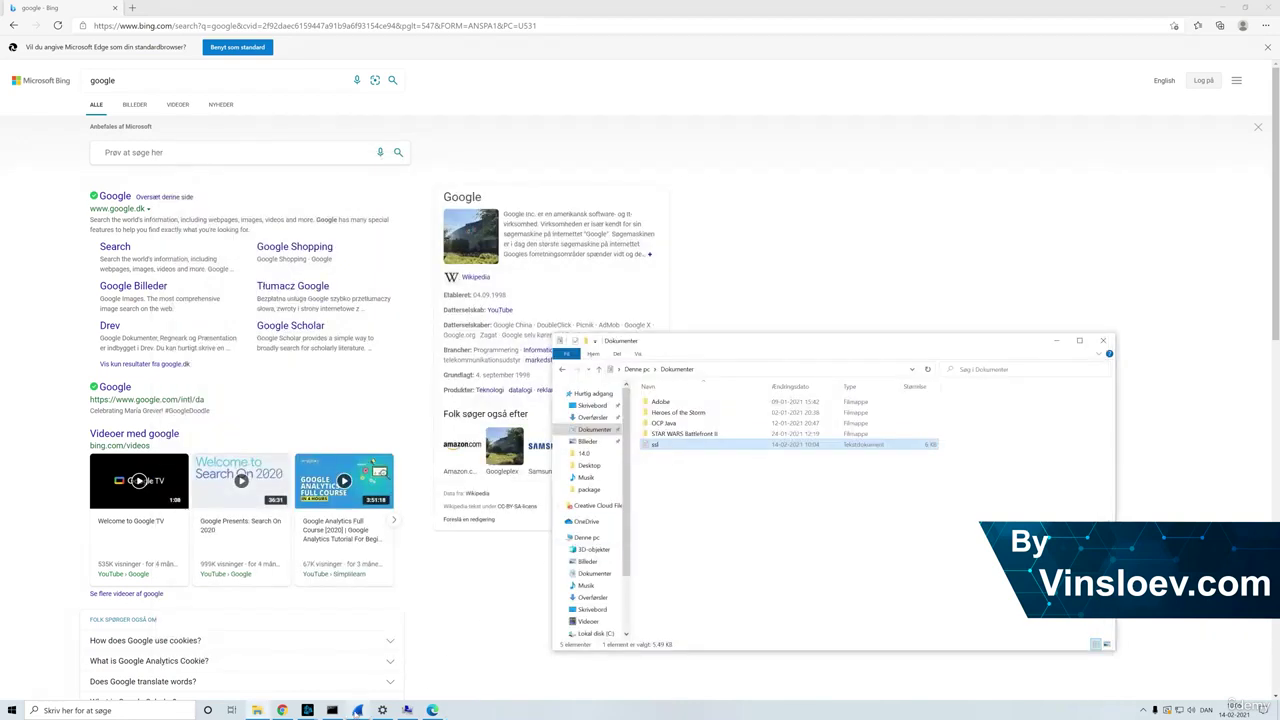
Step: Switch to Wireshark and open the TLS protocol settings in the preferences
left_click(358, 662)
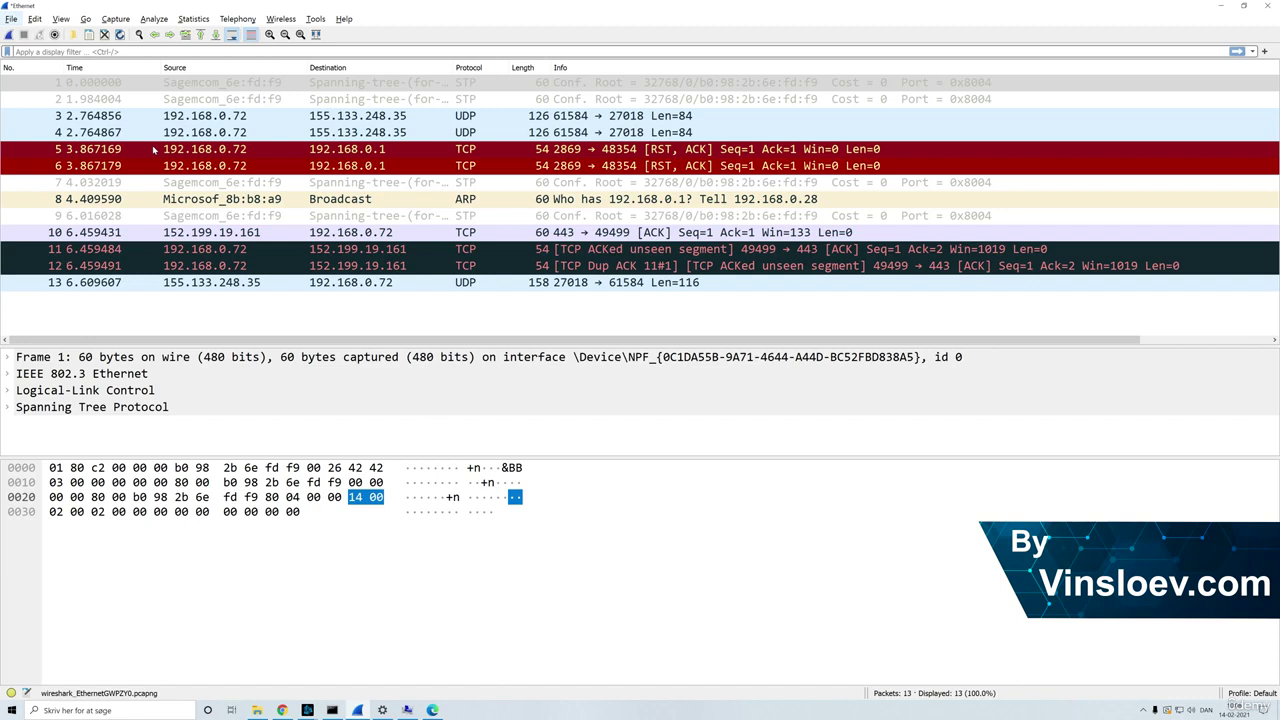
left_click(35, 19)
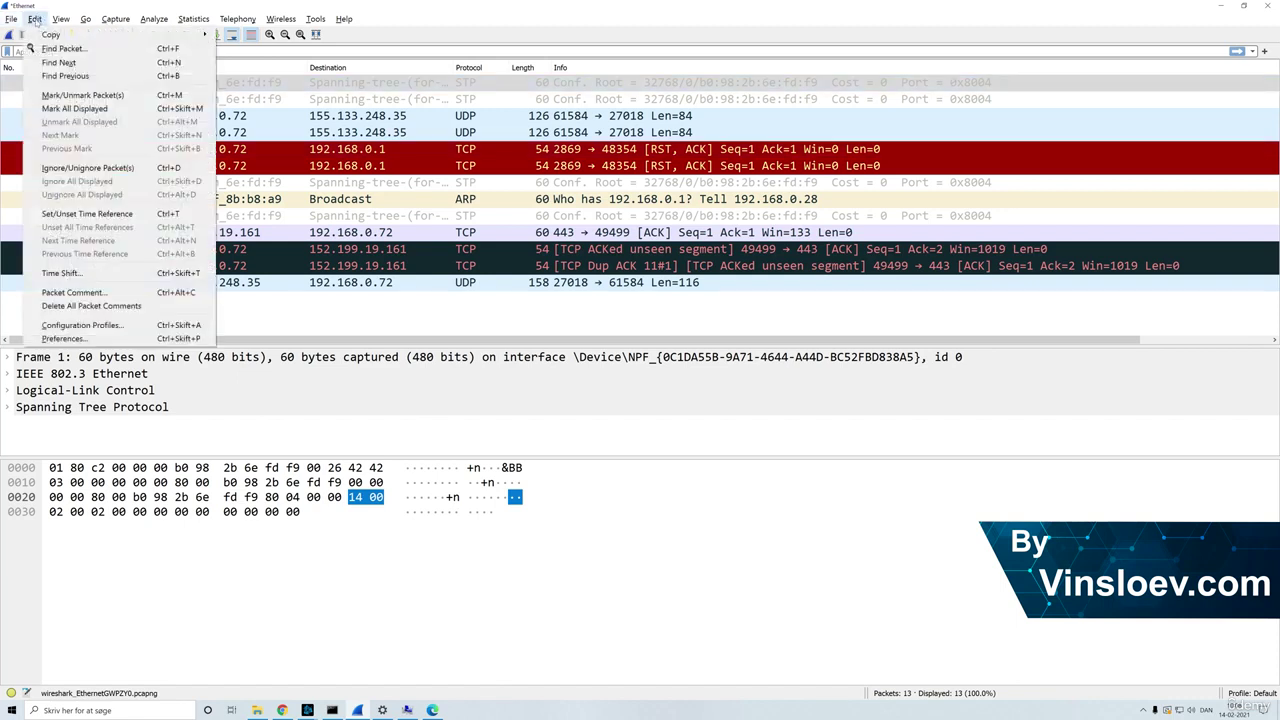
left_click(93, 343)
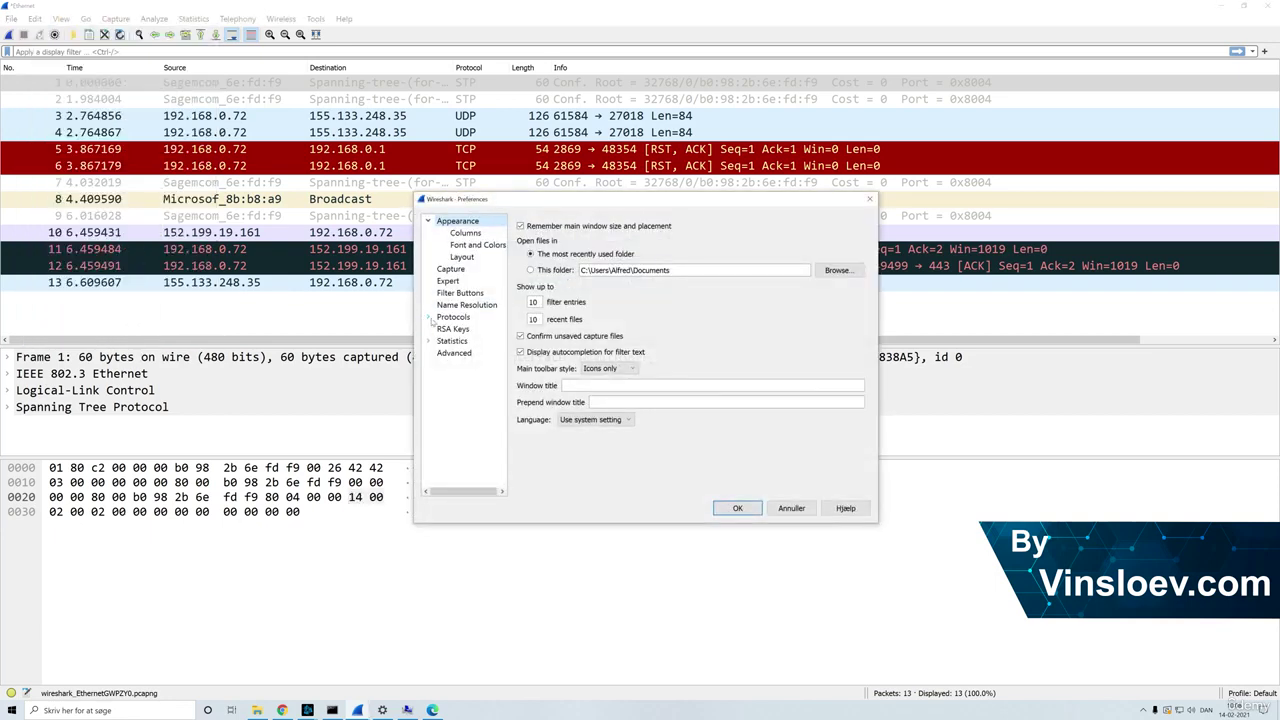
left_click(429, 317)
left_click(469, 352)
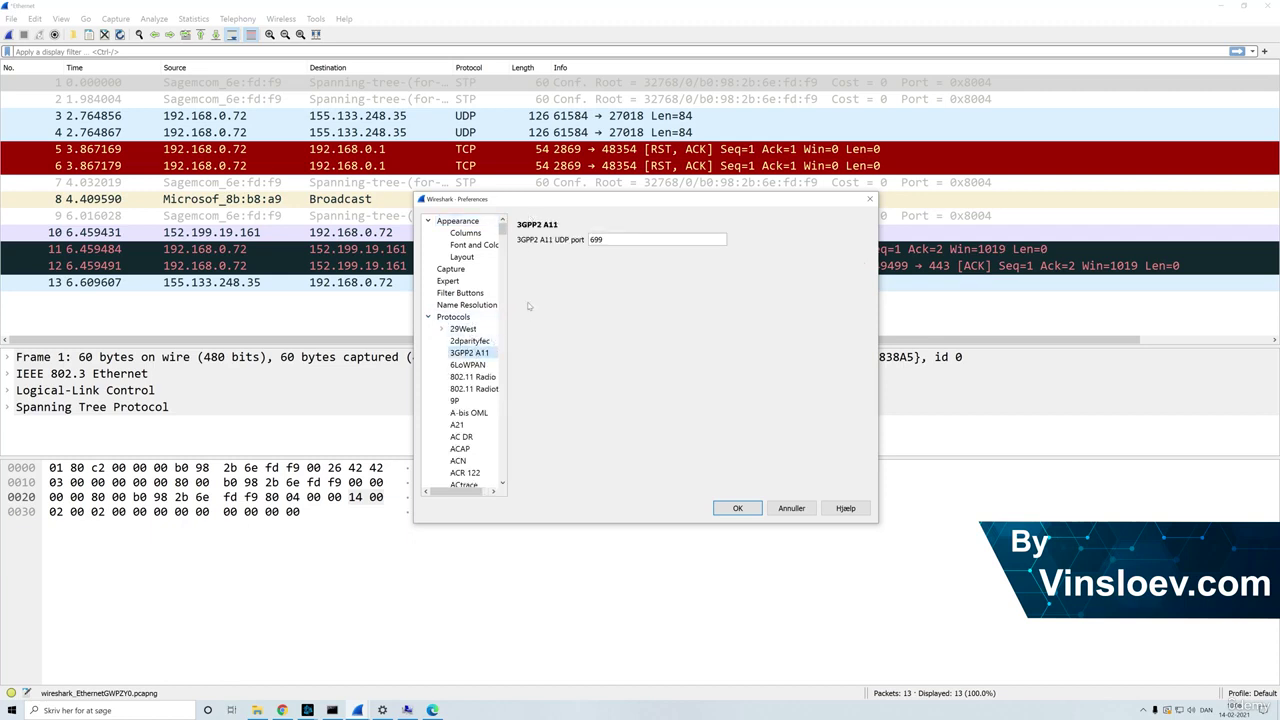
key("t")
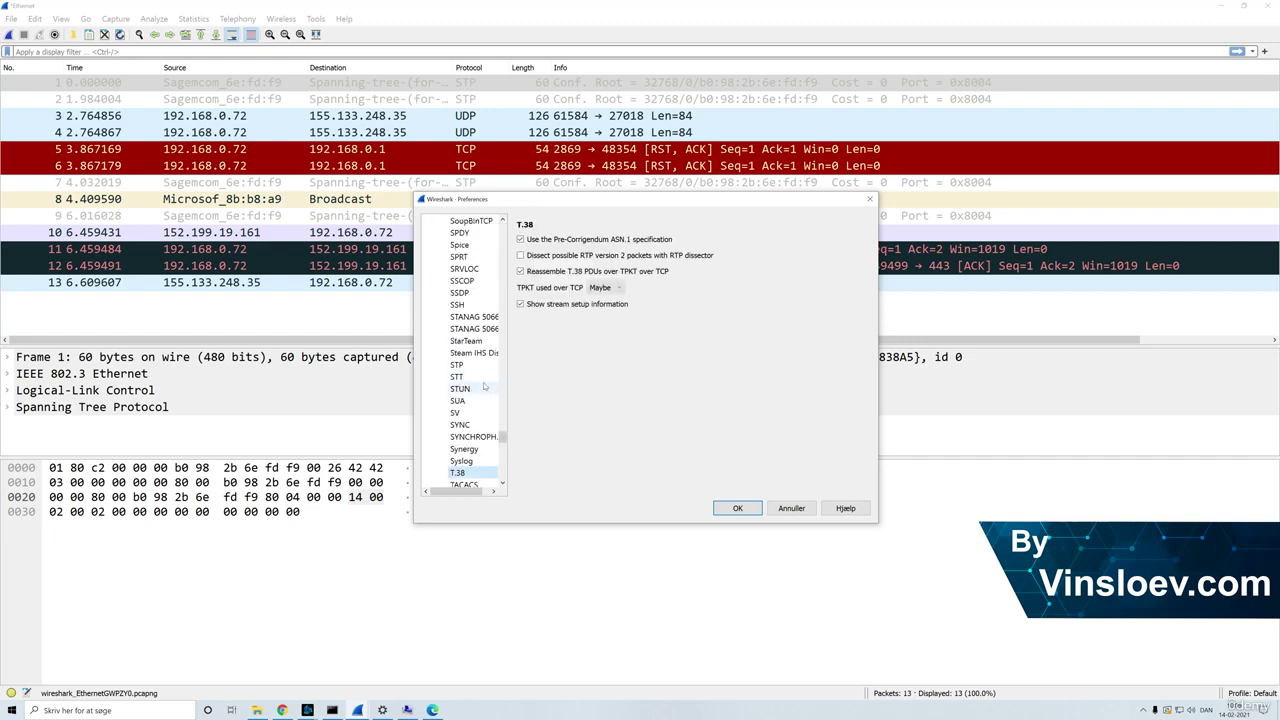
scroll(484, 386, "down", 6)
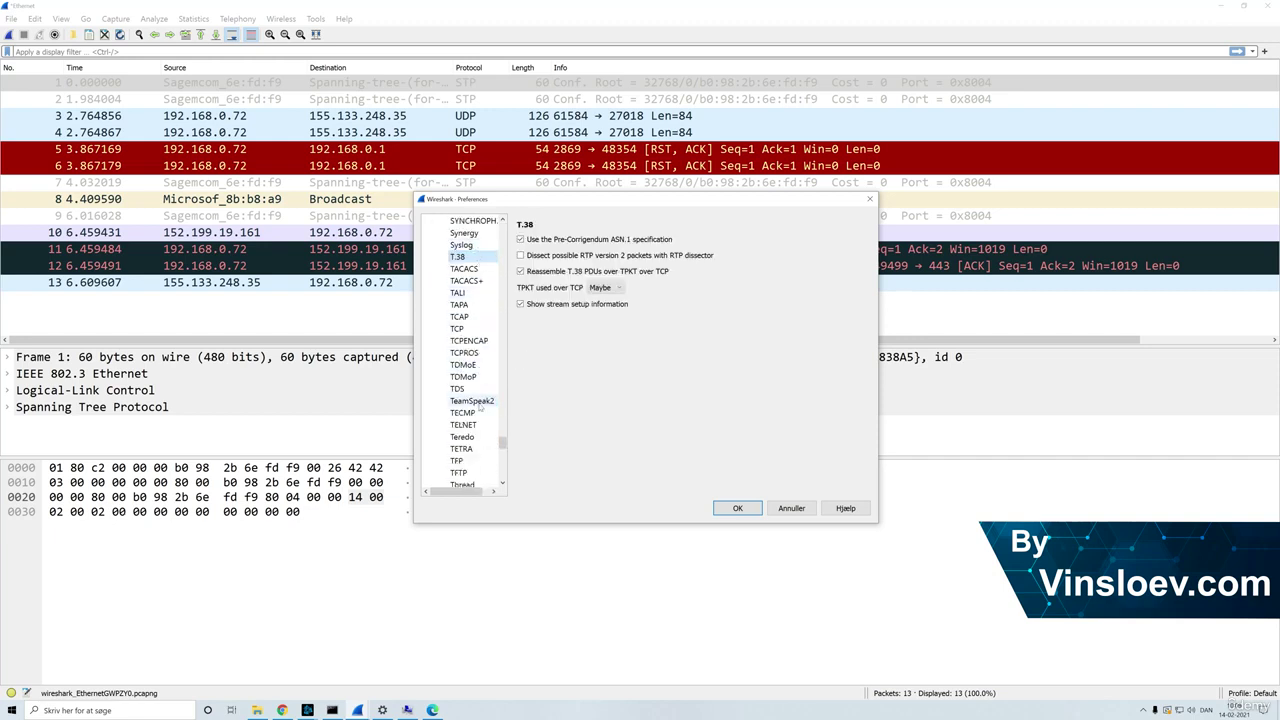
scroll(480, 405, "down", 5)
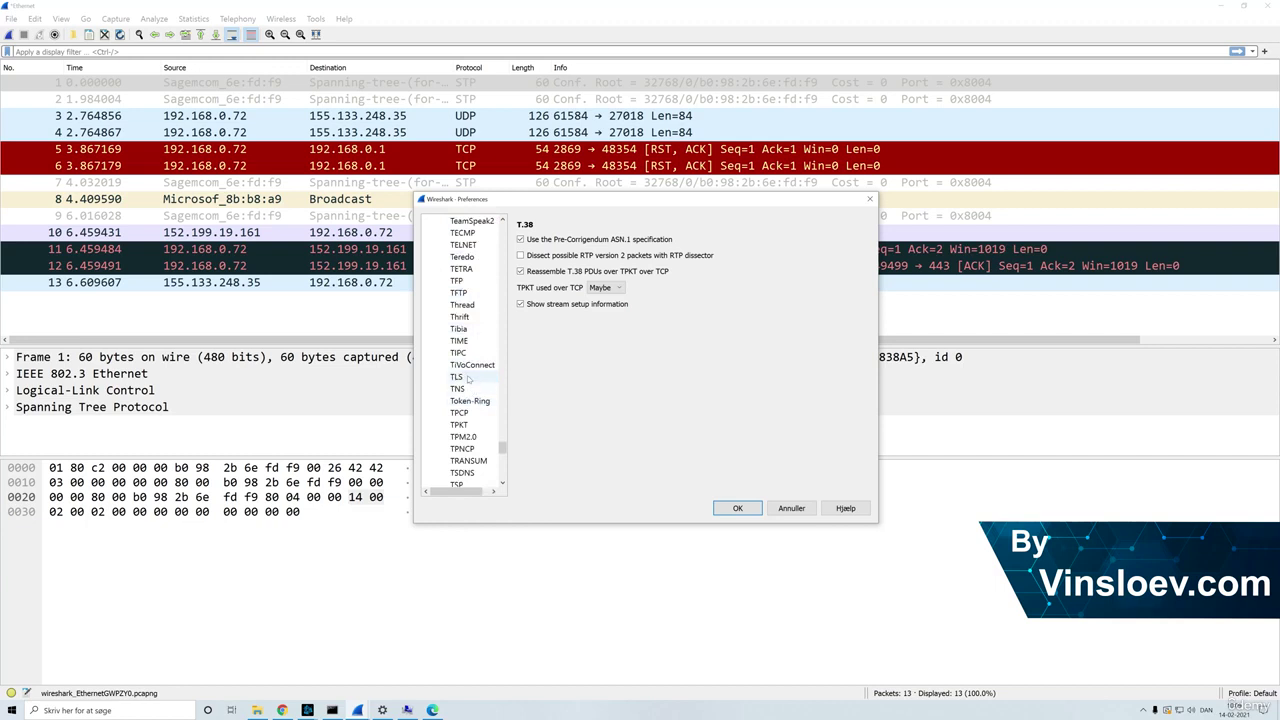
left_click(457, 377)
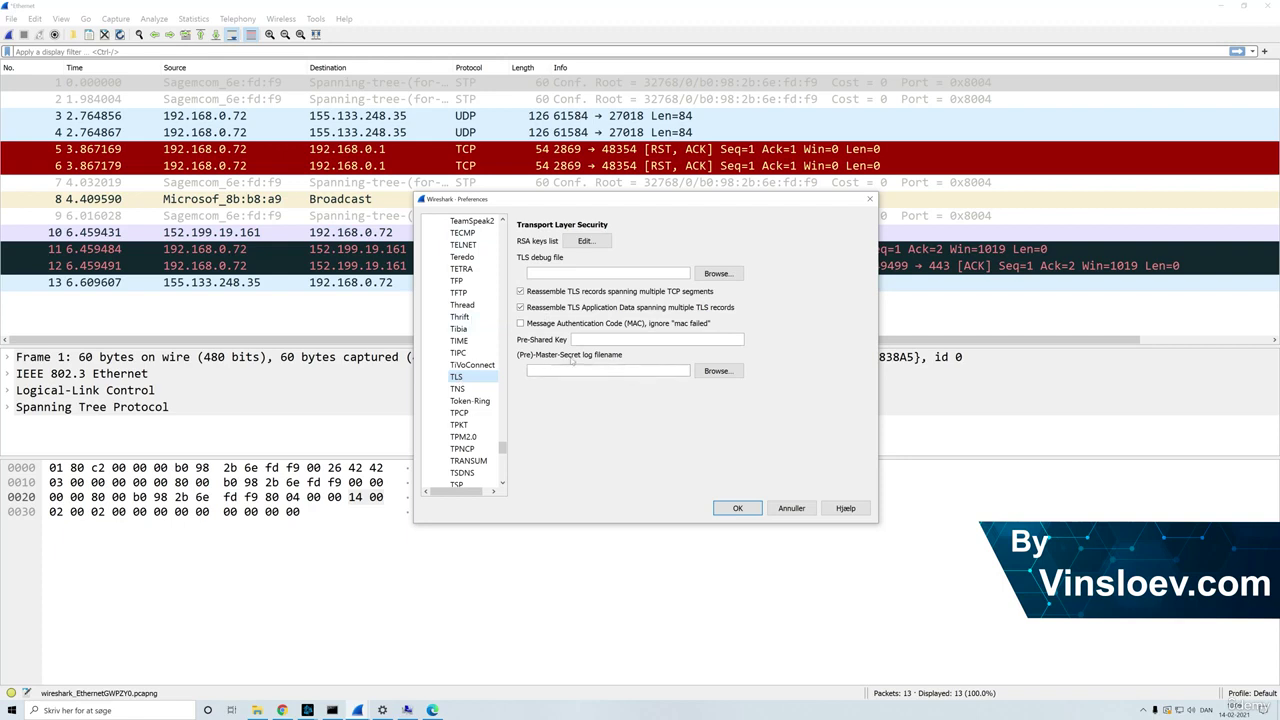
Step: Set the (Pre)-Master-Secret log filename to the ssl log file in the Documents folder and save the preferences
mouse_move(522, 359)
left_click(718, 371)
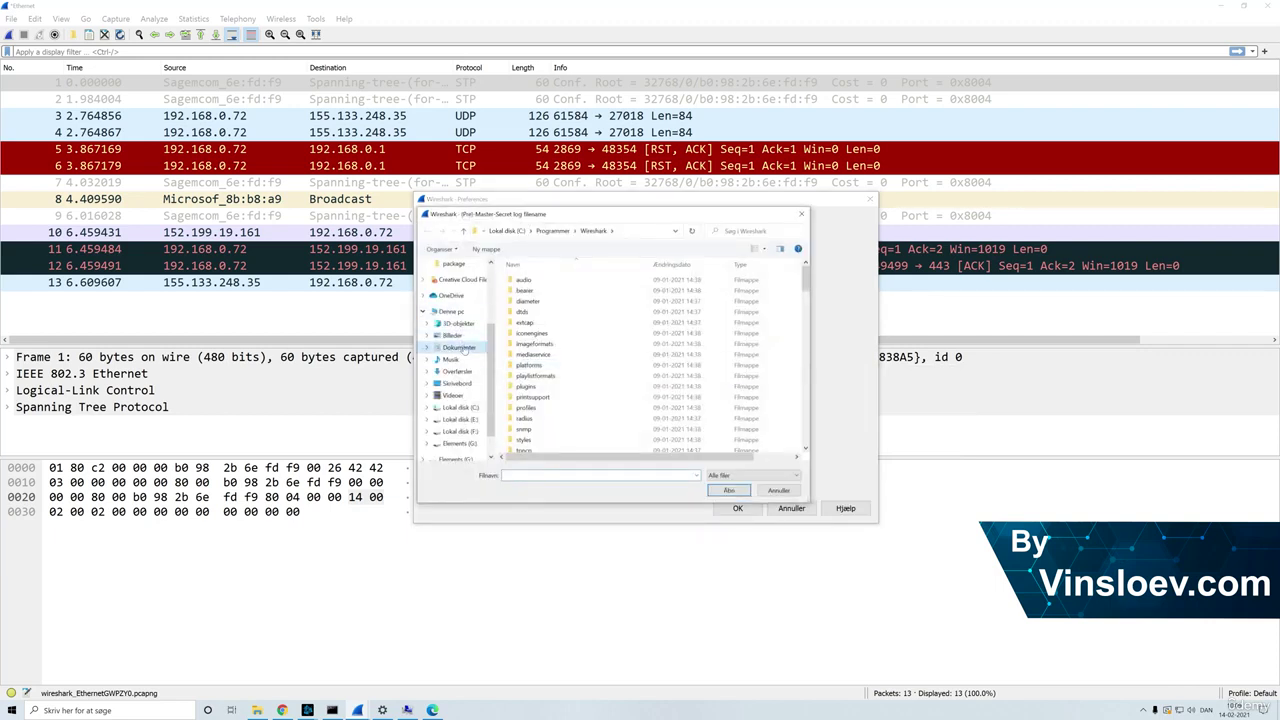
left_click(520, 322)
left_click(715, 490)
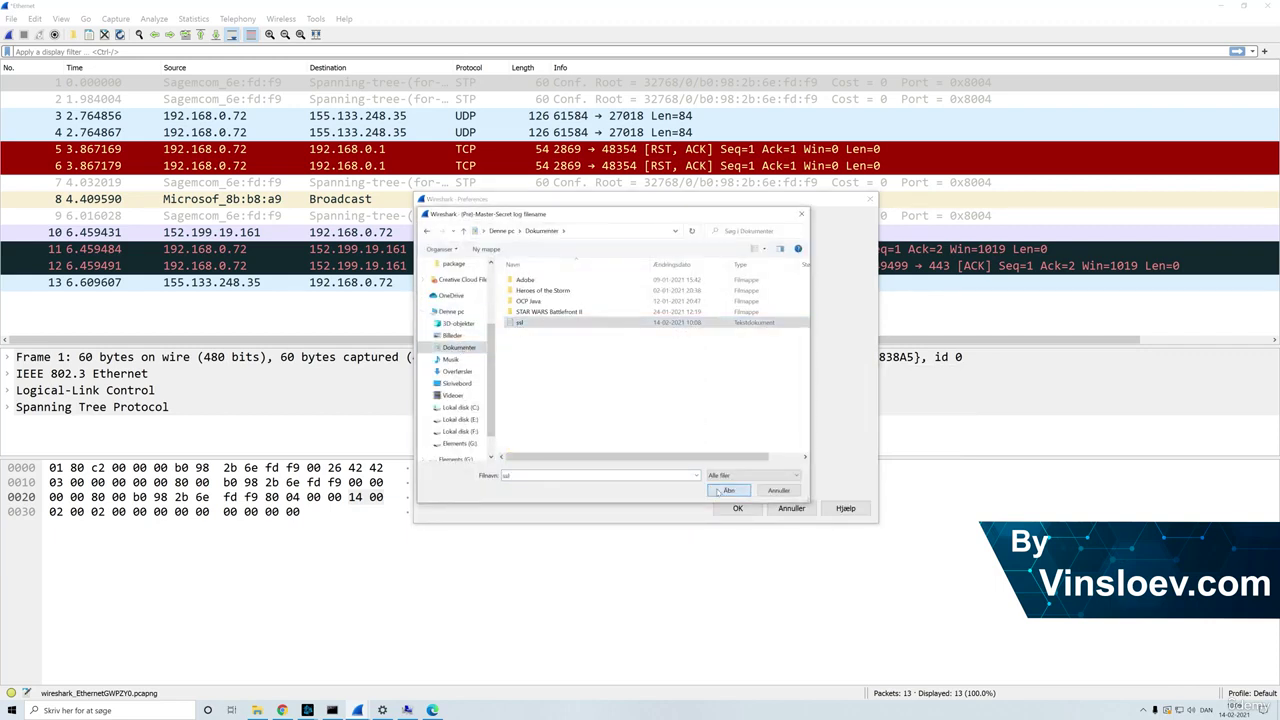
left_click(736, 508)
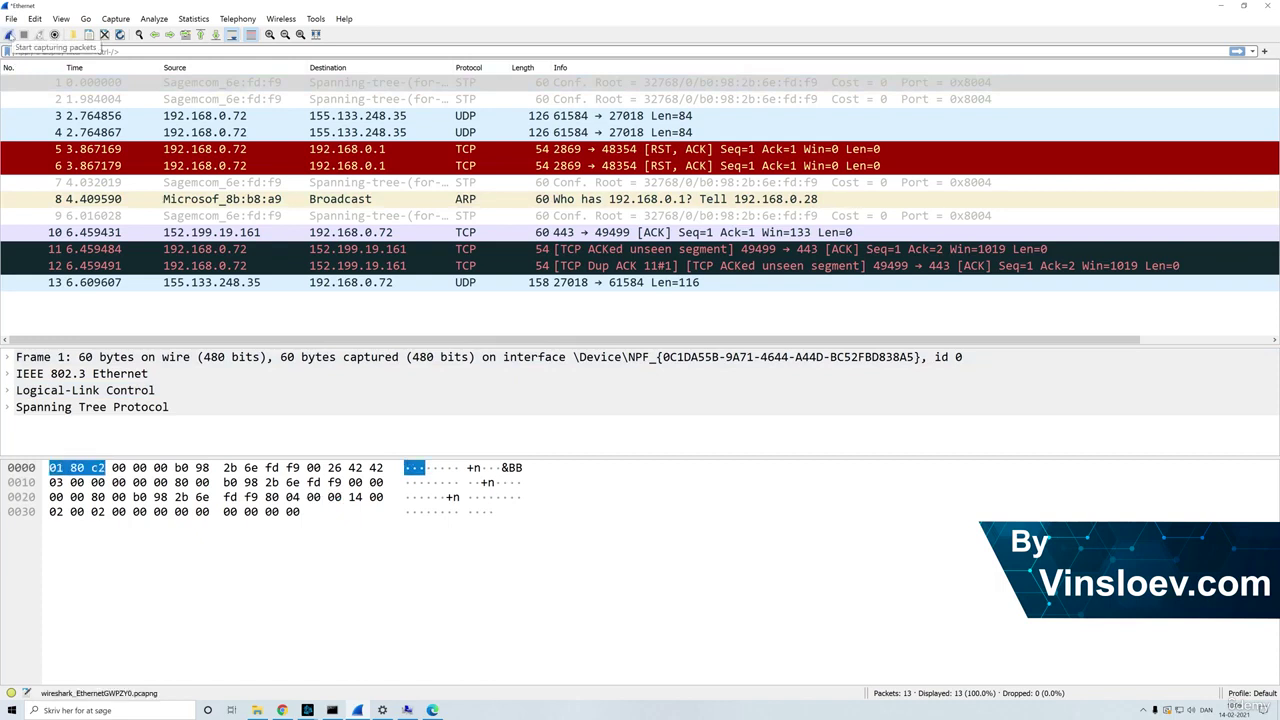
Step: Start a new capture without saving the old packets, and browse in Edge to the Lifewire LOG file article via a search for log files
left_click(9, 35)
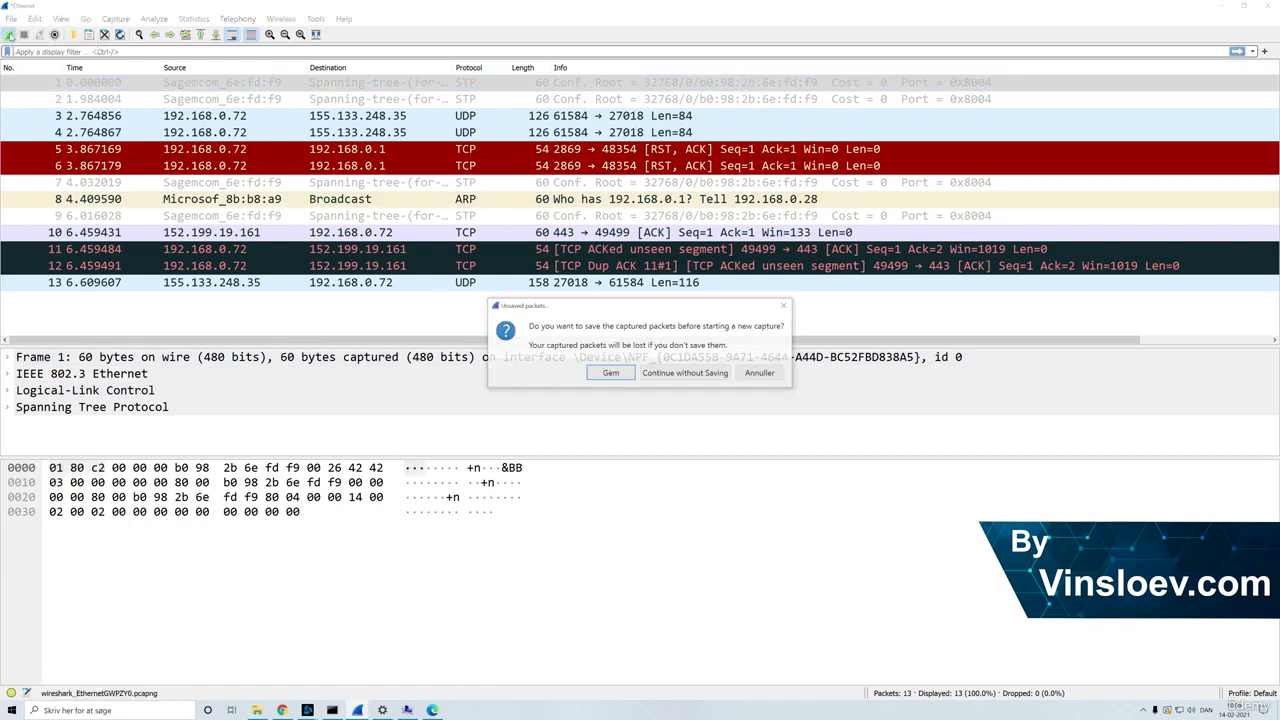
left_click(662, 373)
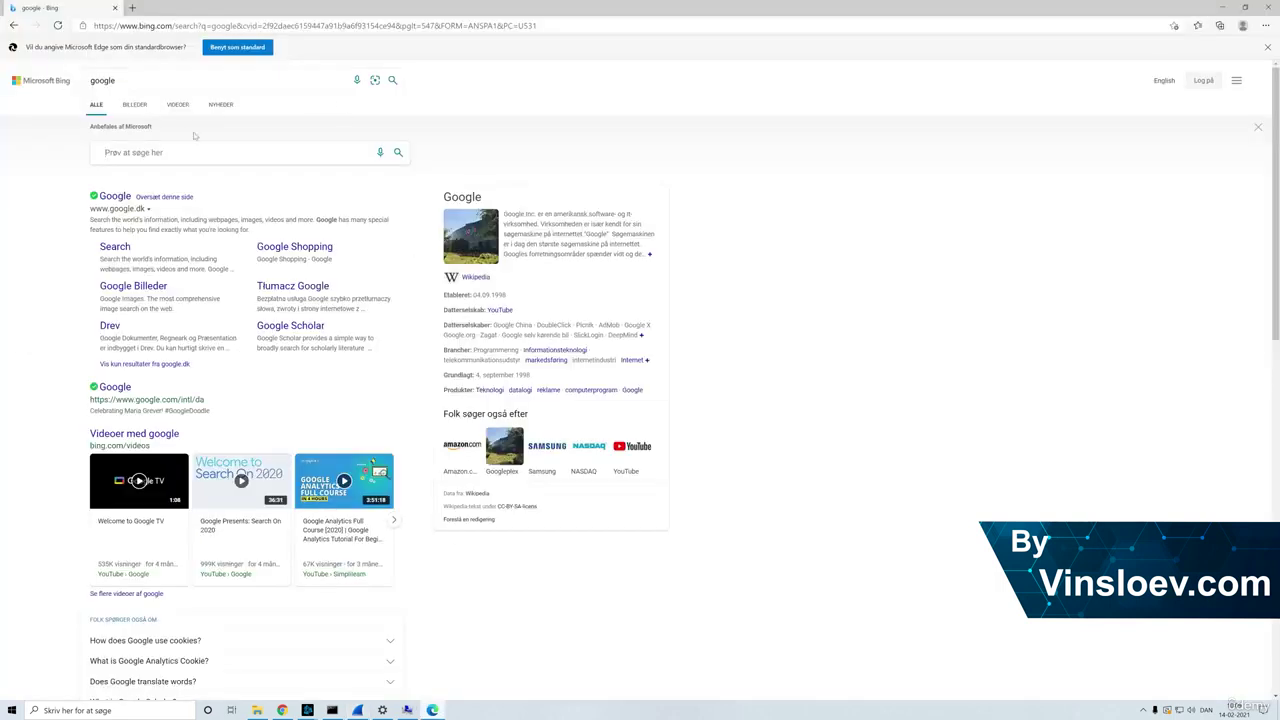
left_click(147, 26)
left_click(104, 80)
type("log files")
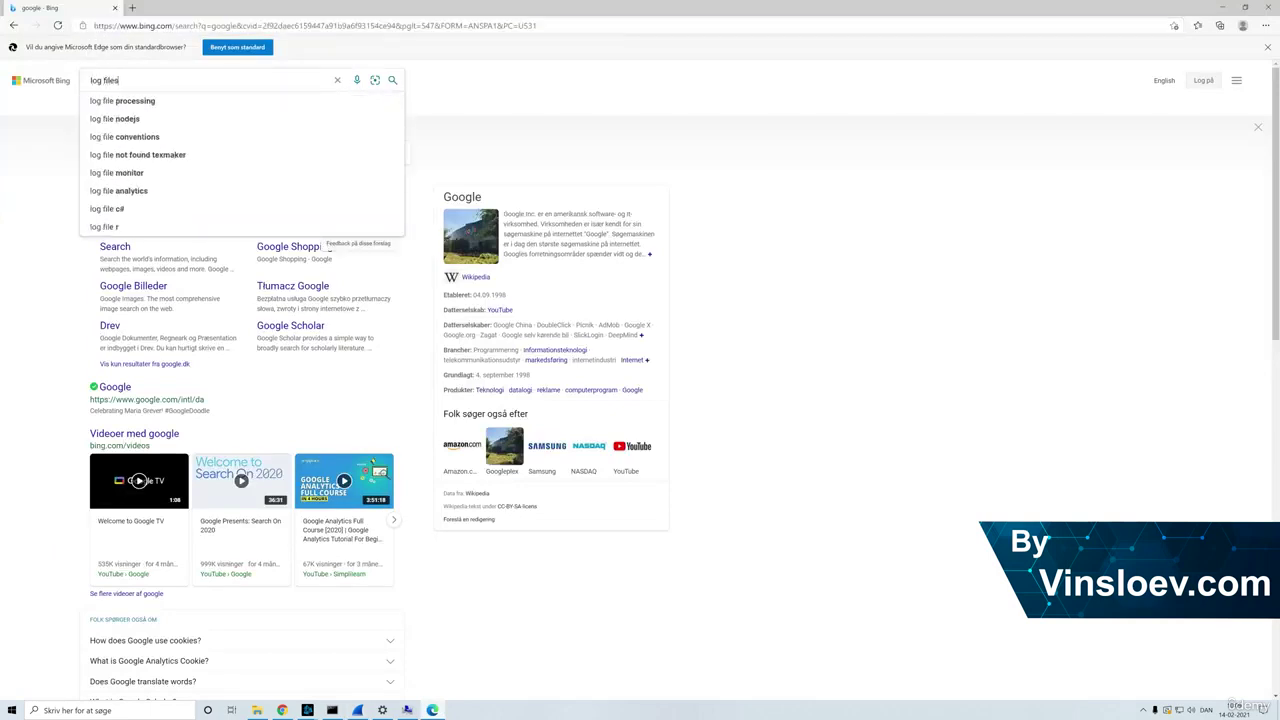
key("Return")
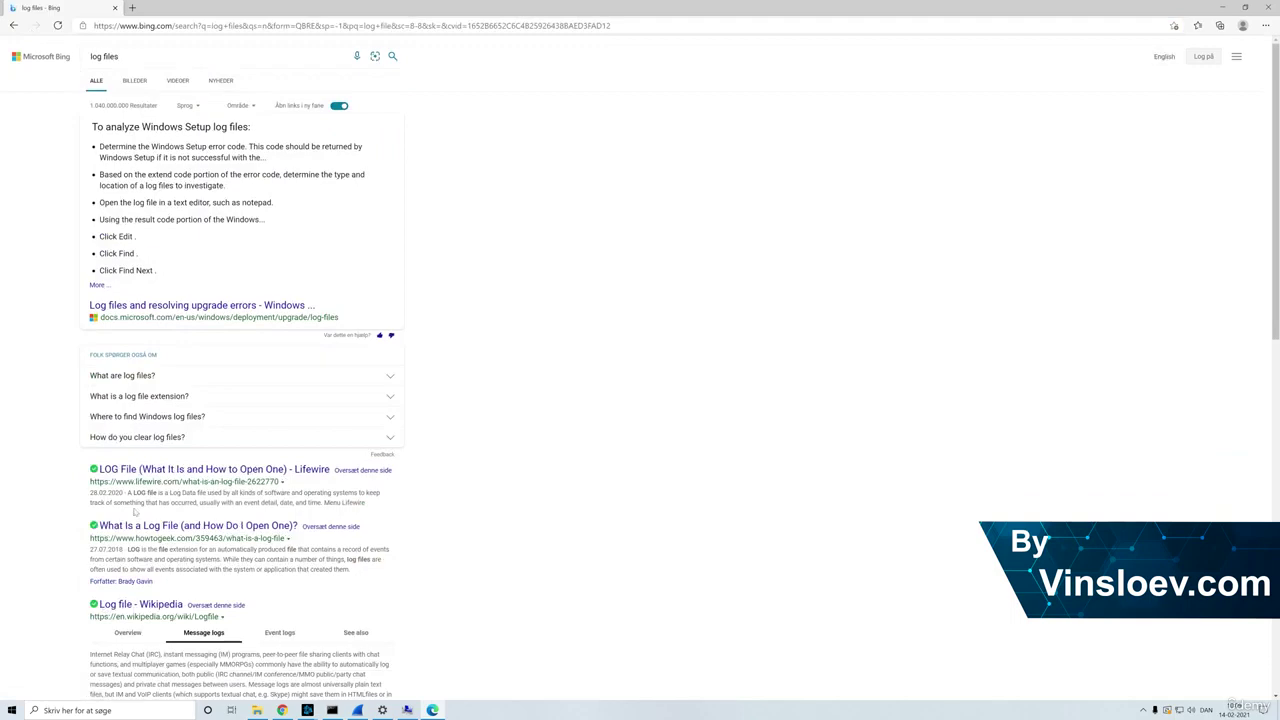
left_click(175, 470)
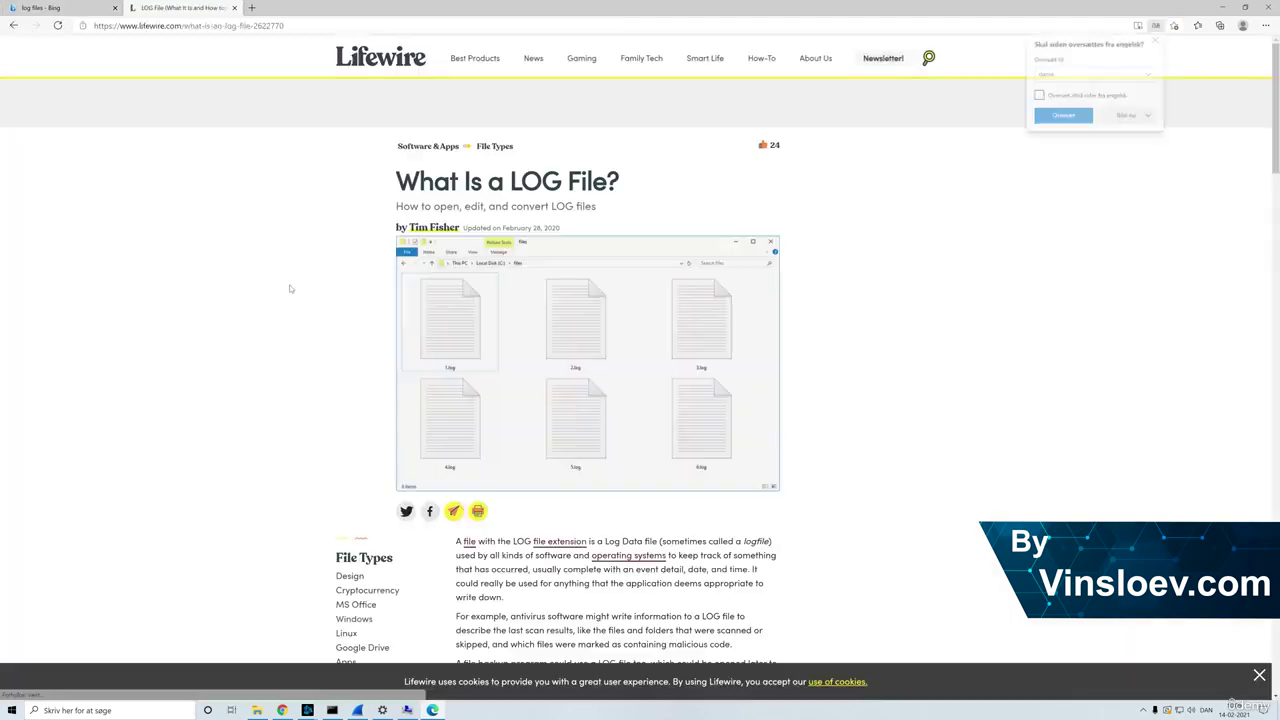
Step: Stop the capture in Wireshark and examine the decrypted TLS data of packet 5038, the HTTP 200 OK JavaScript response
left_click(357, 710)
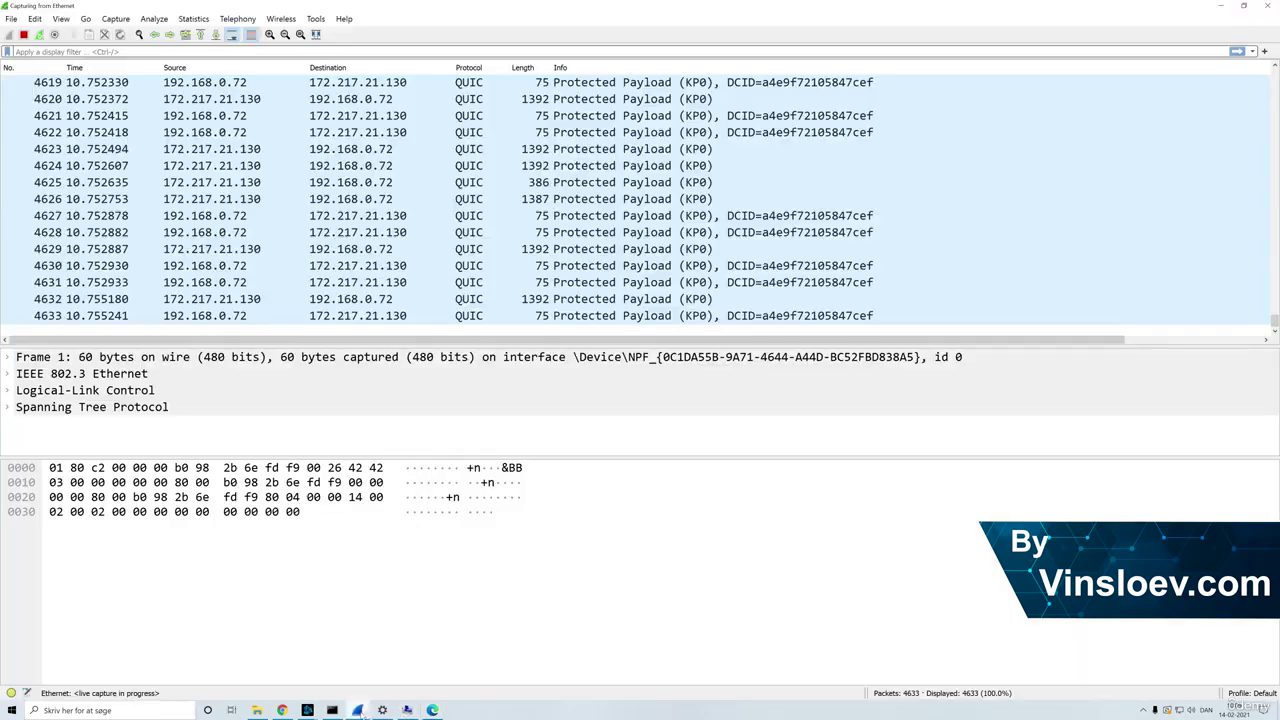
key("ctrl+e")
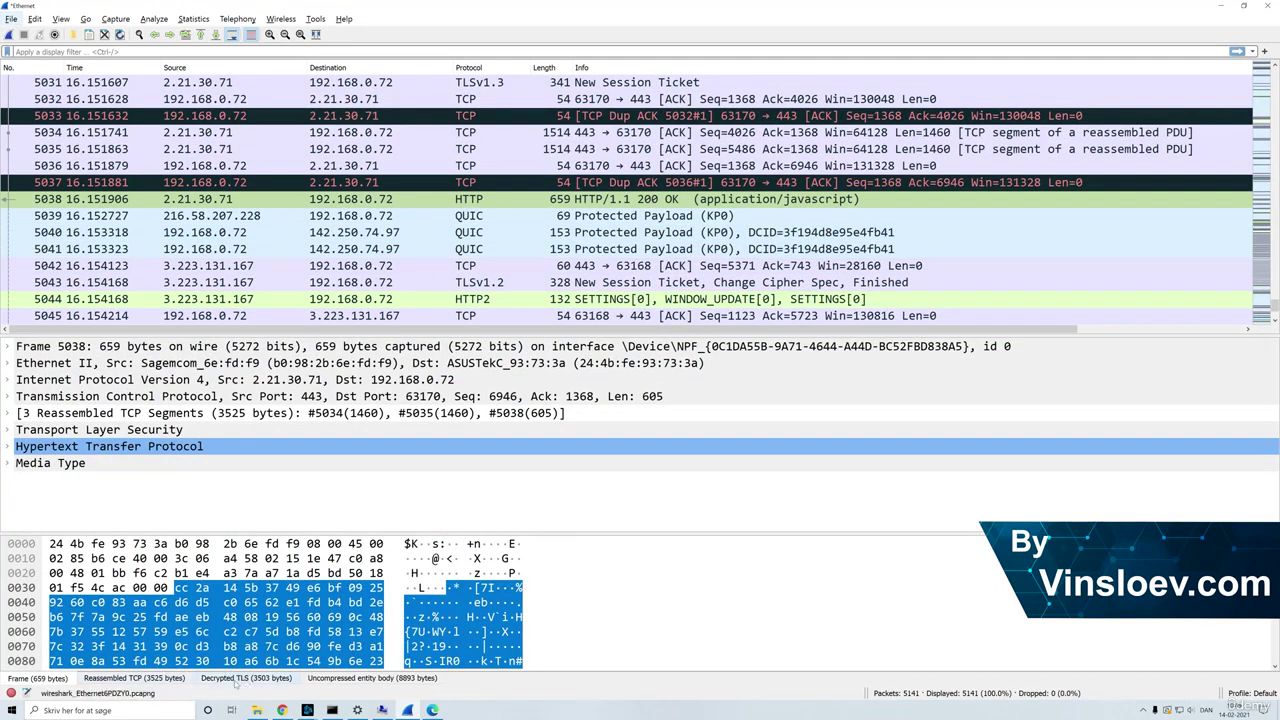
left_click(246, 678)
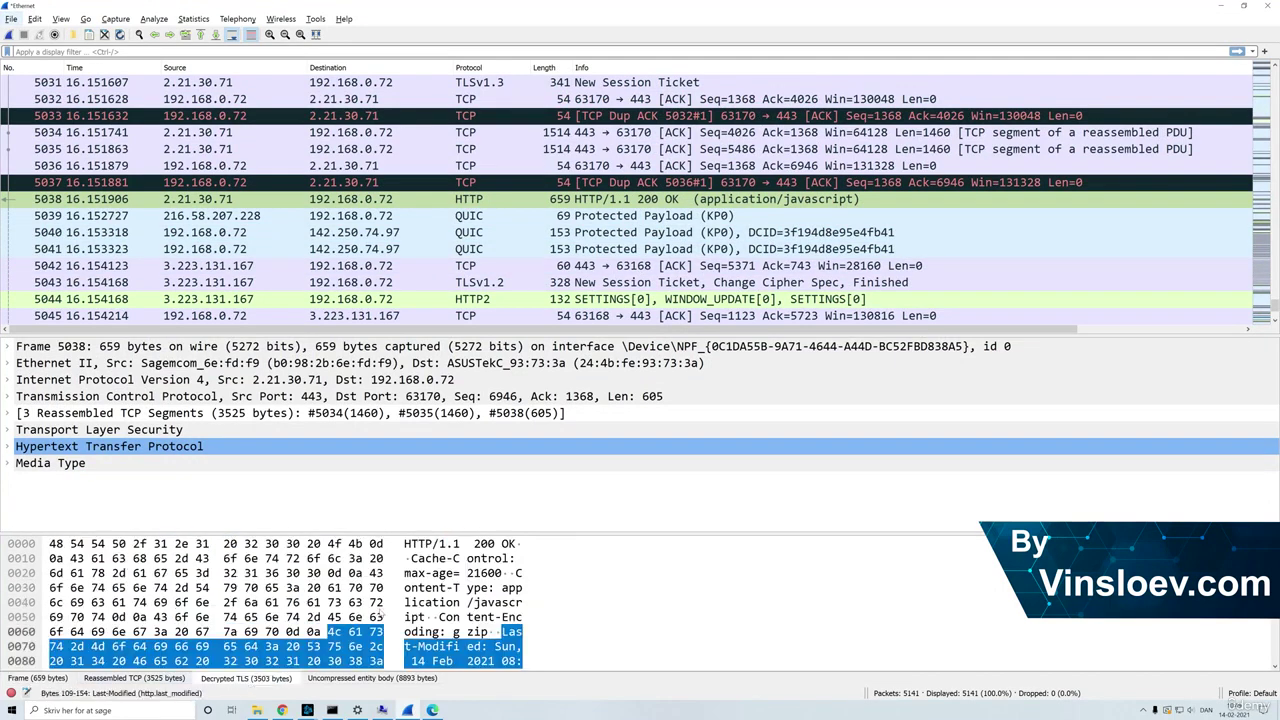
scroll(300, 600, "down", 1)
scroll(460, 580, "down", 1)
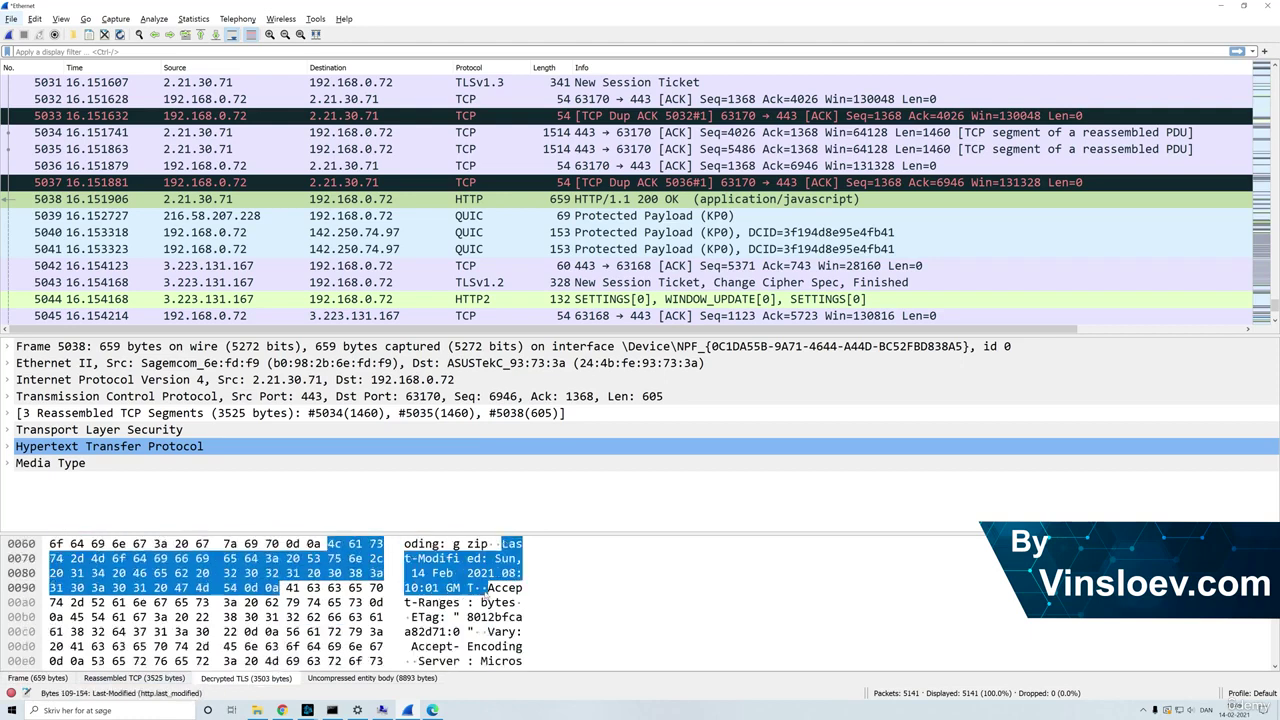
scroll(495, 585, "down", 1)
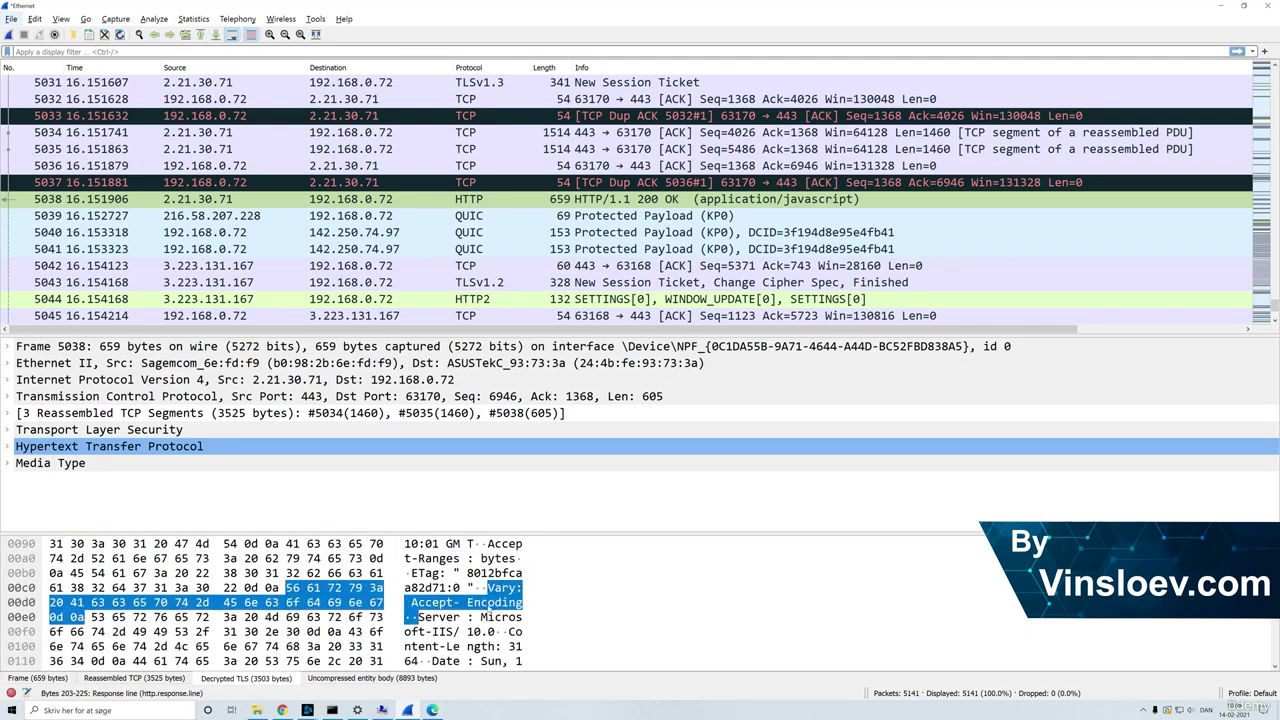
scroll(375, 617, "up", 3)
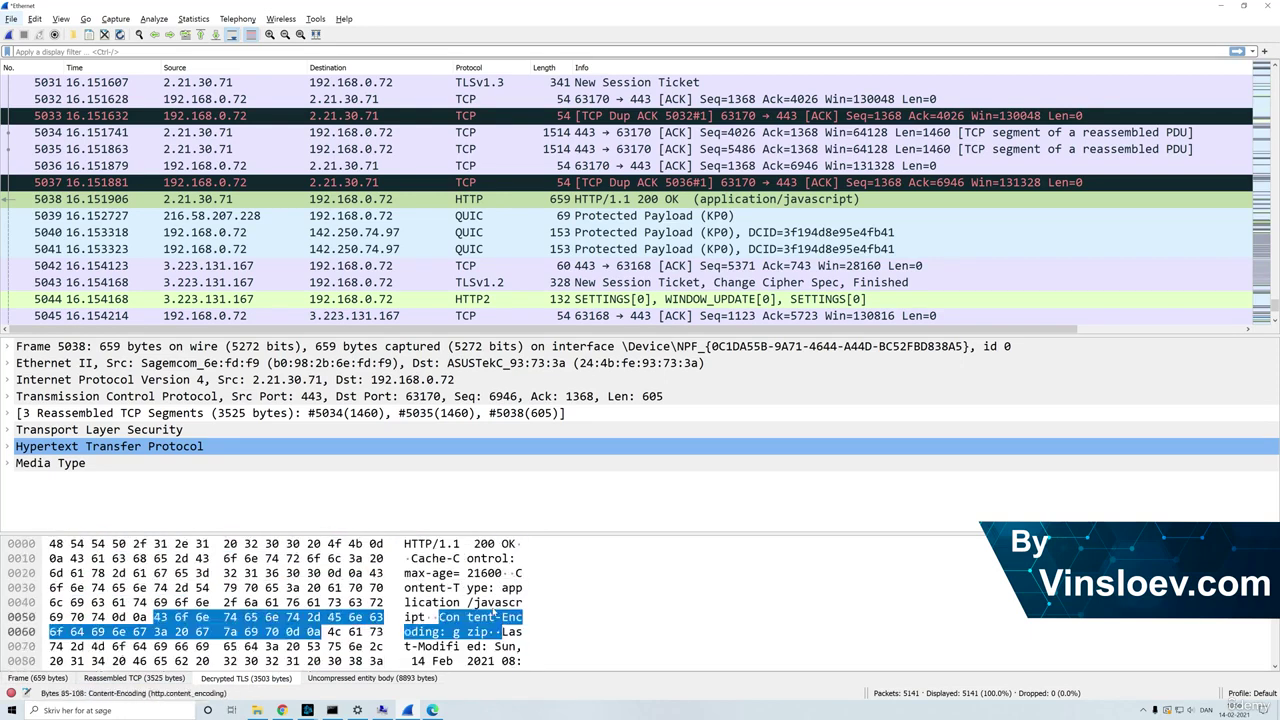